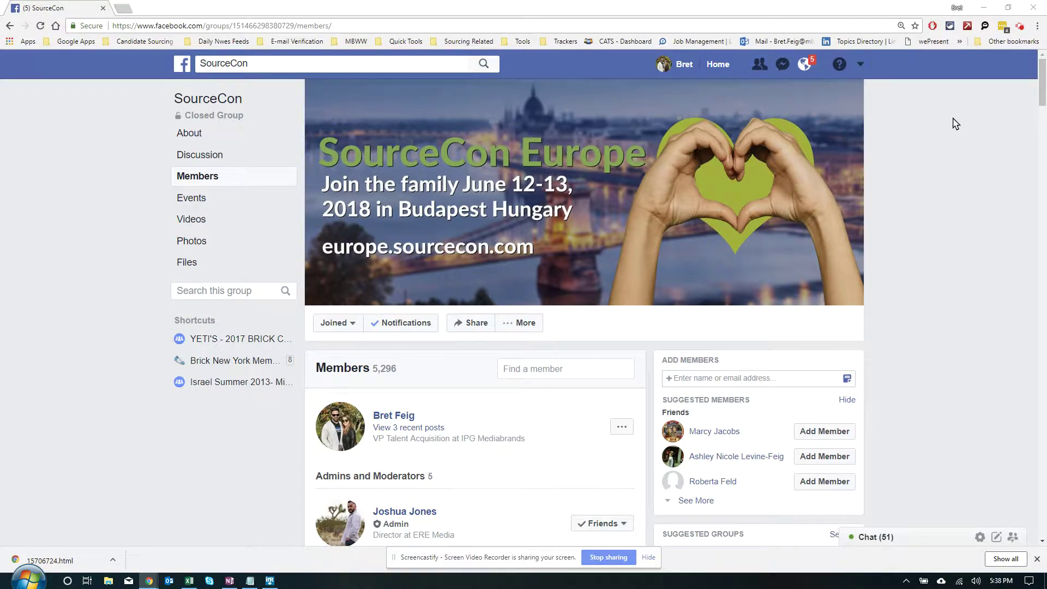
- Scroll the SourceCon Members page down to the Friends (44) section
drag(1040, 87, 1033, 151)
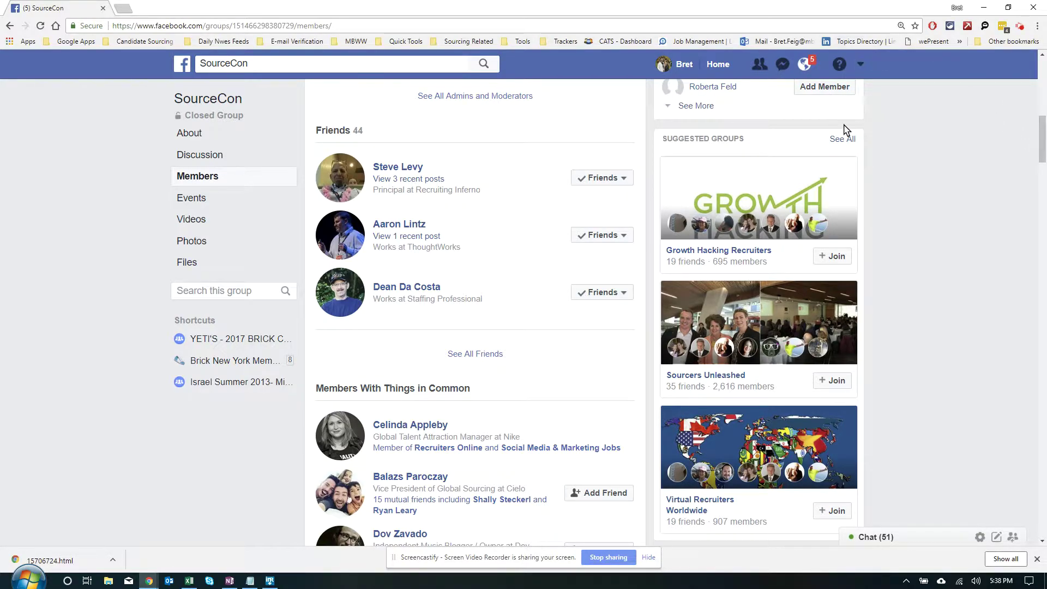
- Create a new Data Miner recipe for facebook.com and advance to its Rows step
click(968, 26)
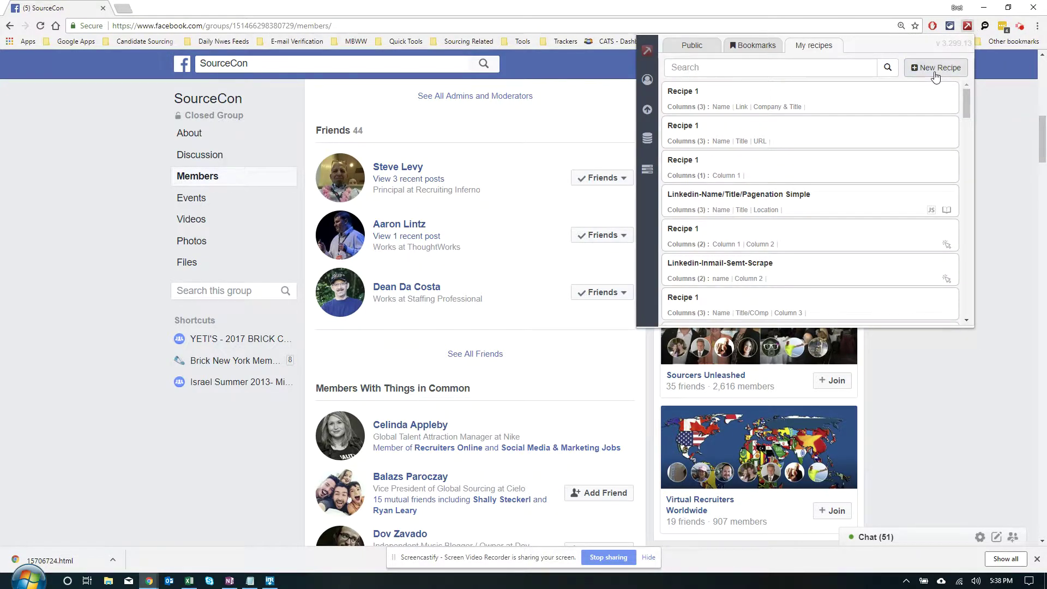
click(934, 73)
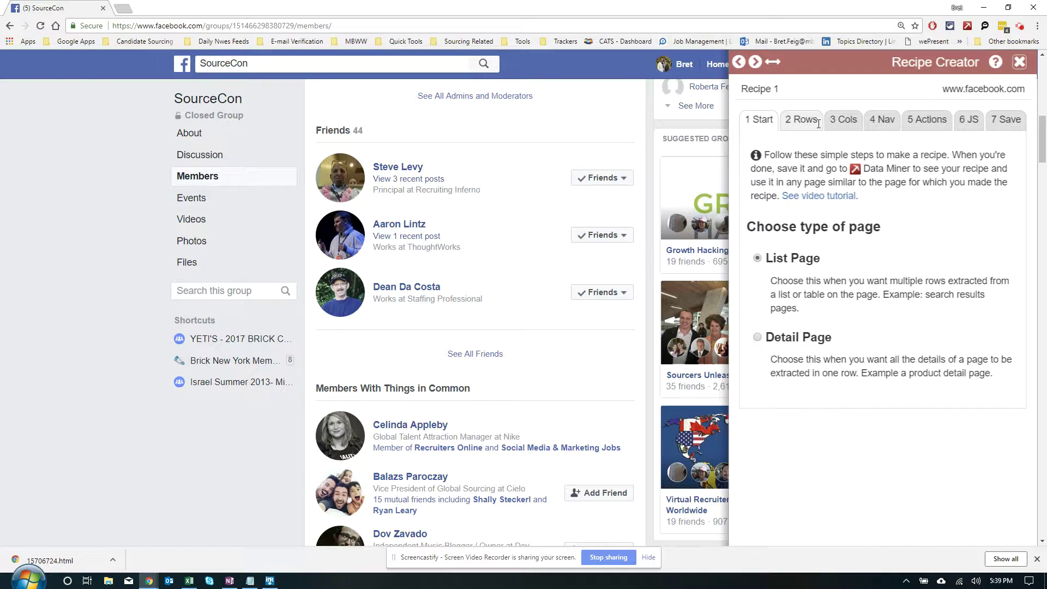
click(801, 125)
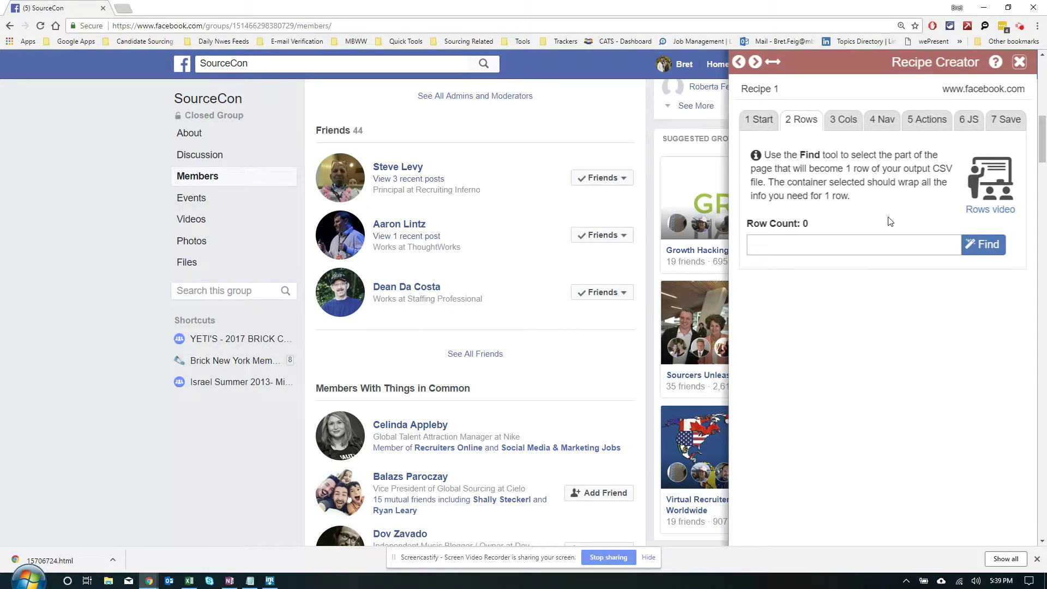
- Launch the row element picker and select the first friend's block with Shift
click(973, 254)
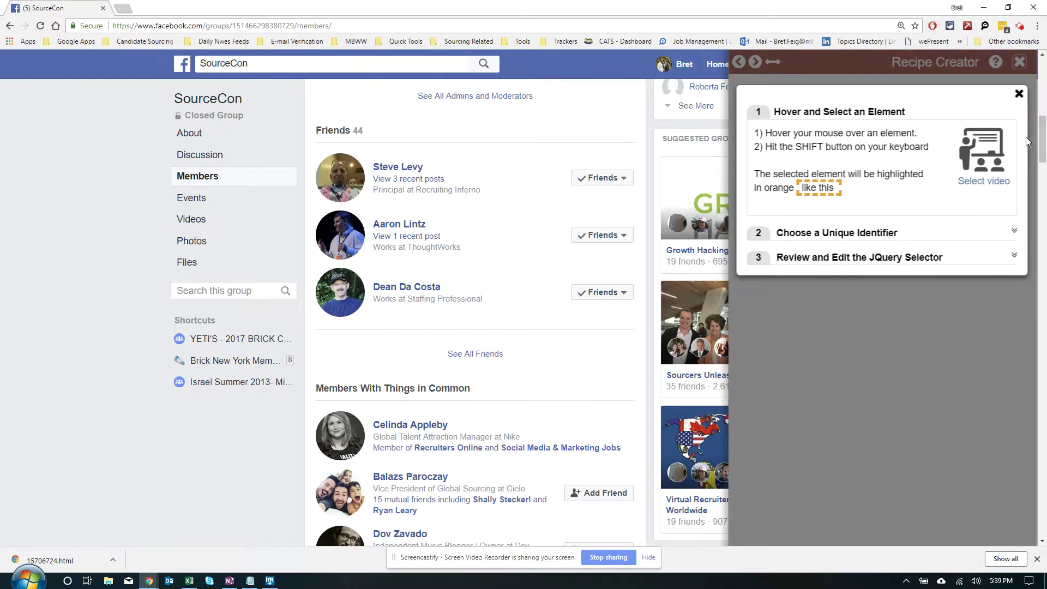
click(1029, 141)
click(997, 246)
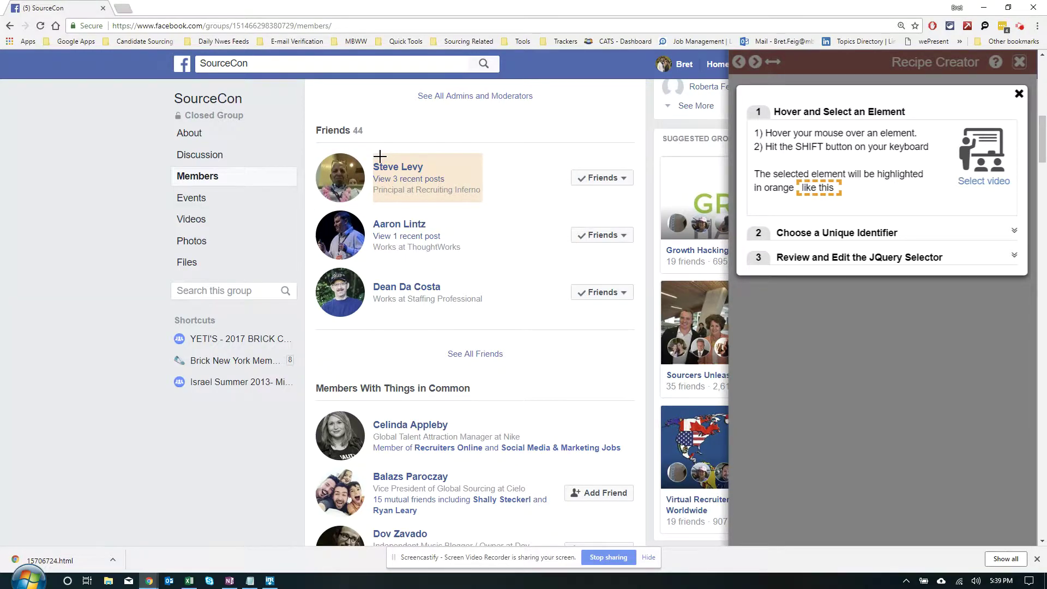
key(shift)
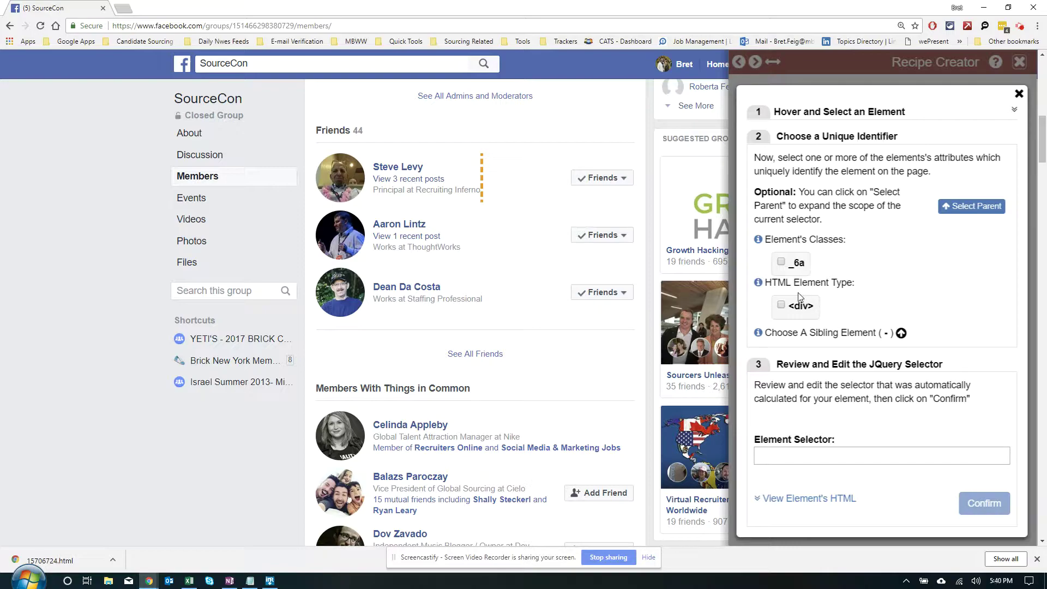
- Try the _6a class and <div> type as row identifiers, then clear both
click(781, 263)
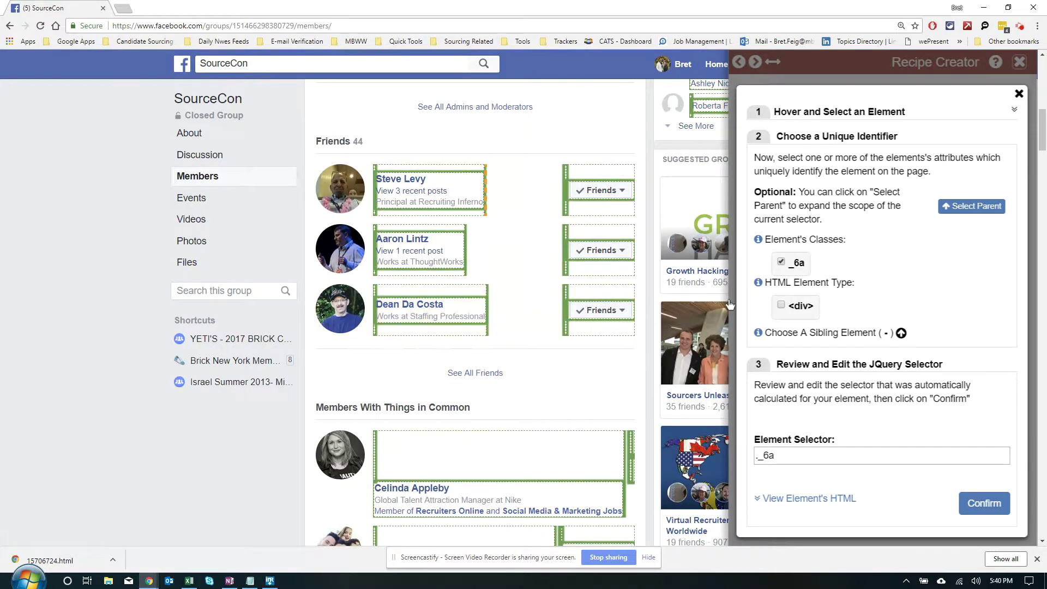
click(780, 262)
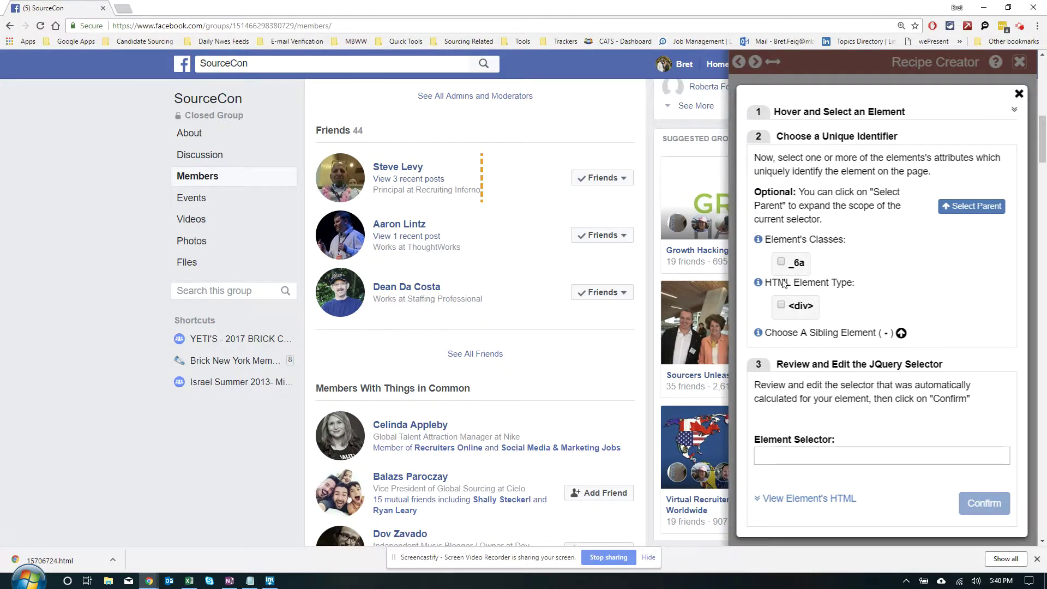
click(781, 304)
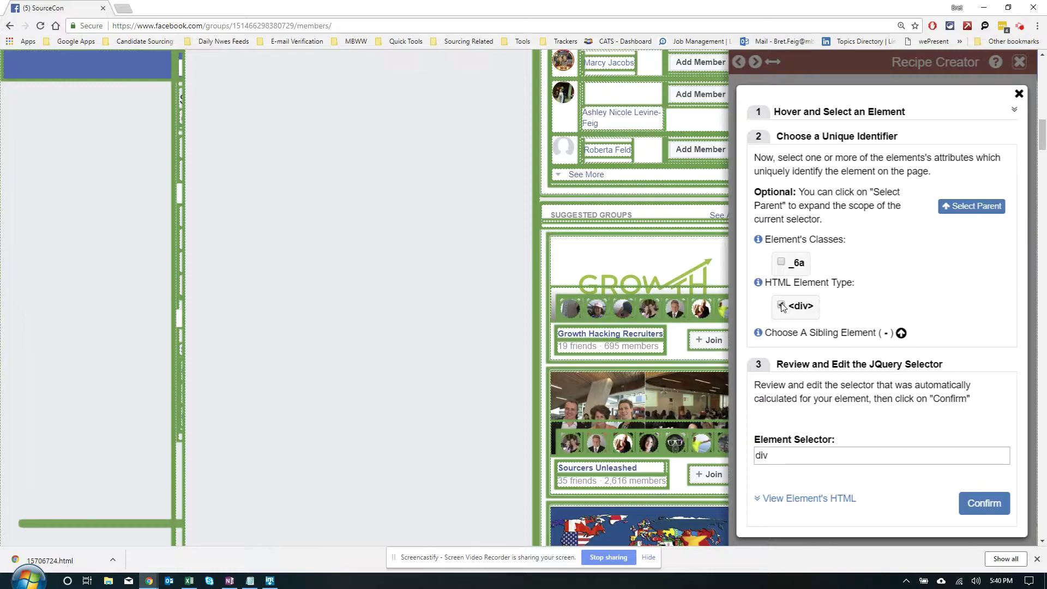
click(781, 305)
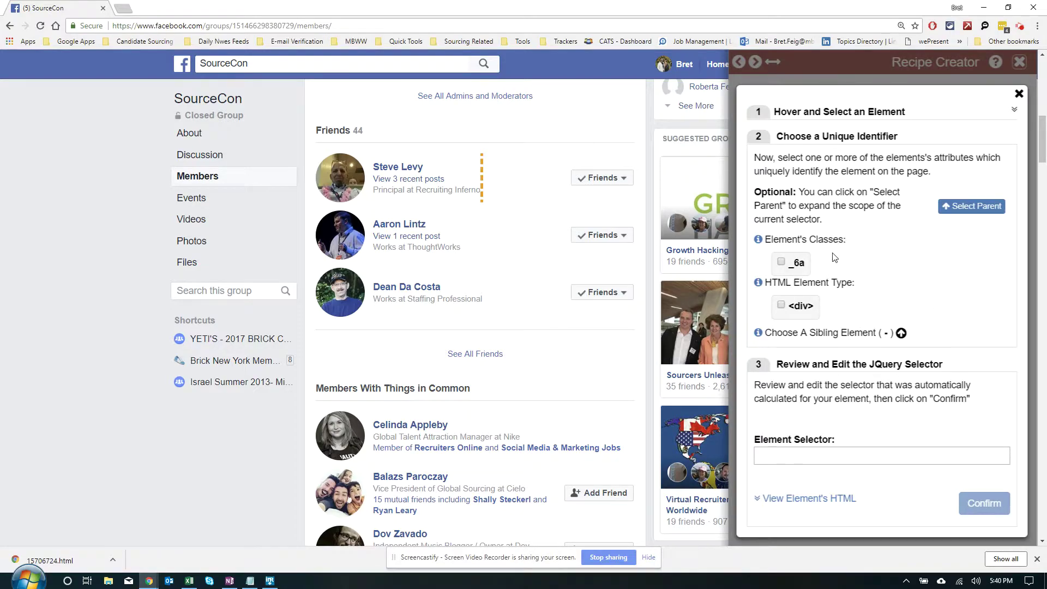
- Widen the selection to the parent block and test div and uiProfileBlockContent identifiers
click(973, 207)
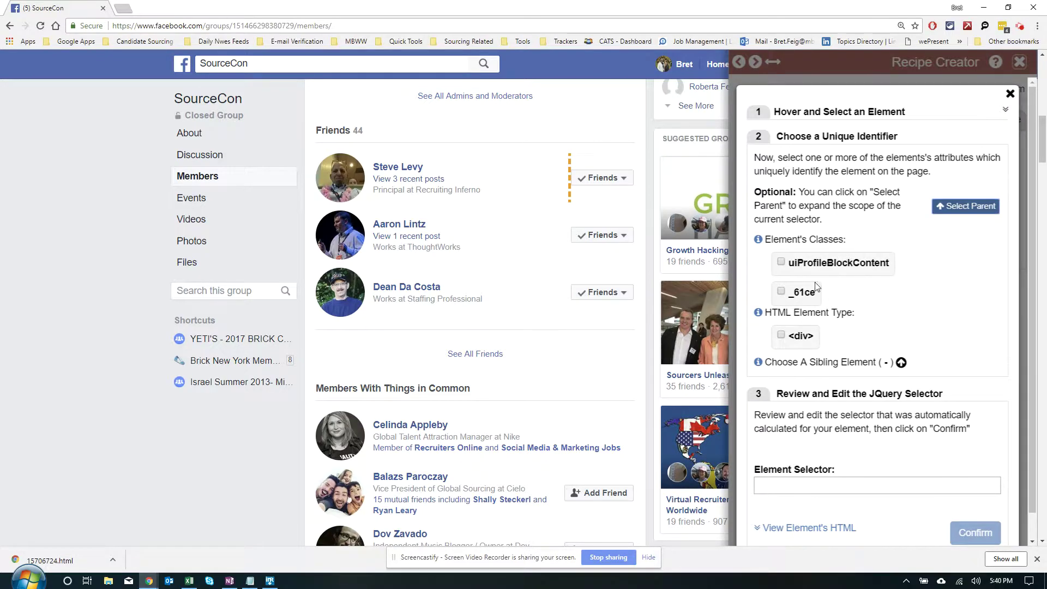
click(783, 337)
click(783, 337)
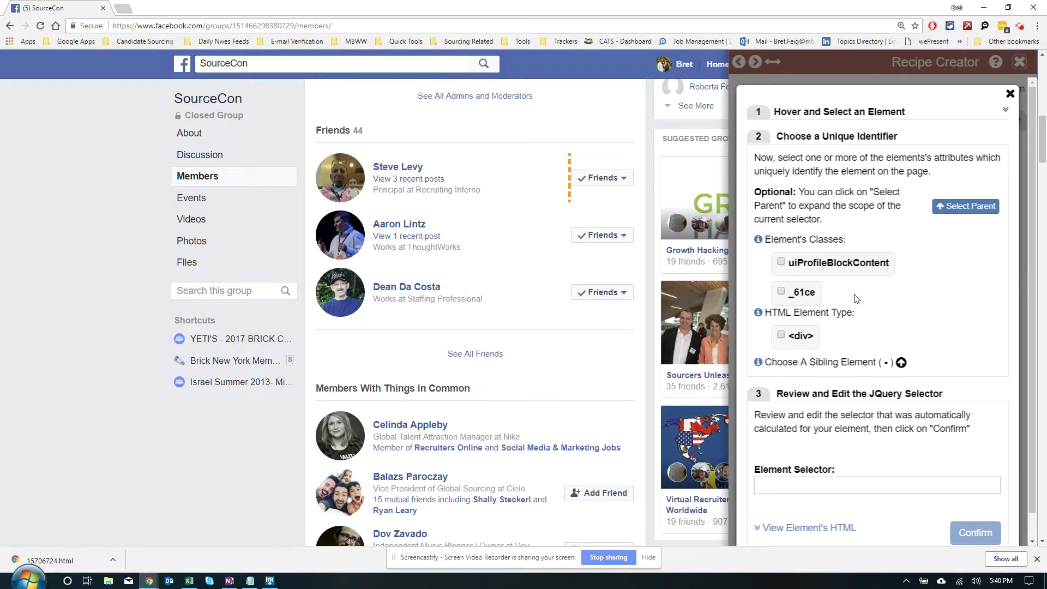
click(781, 262)
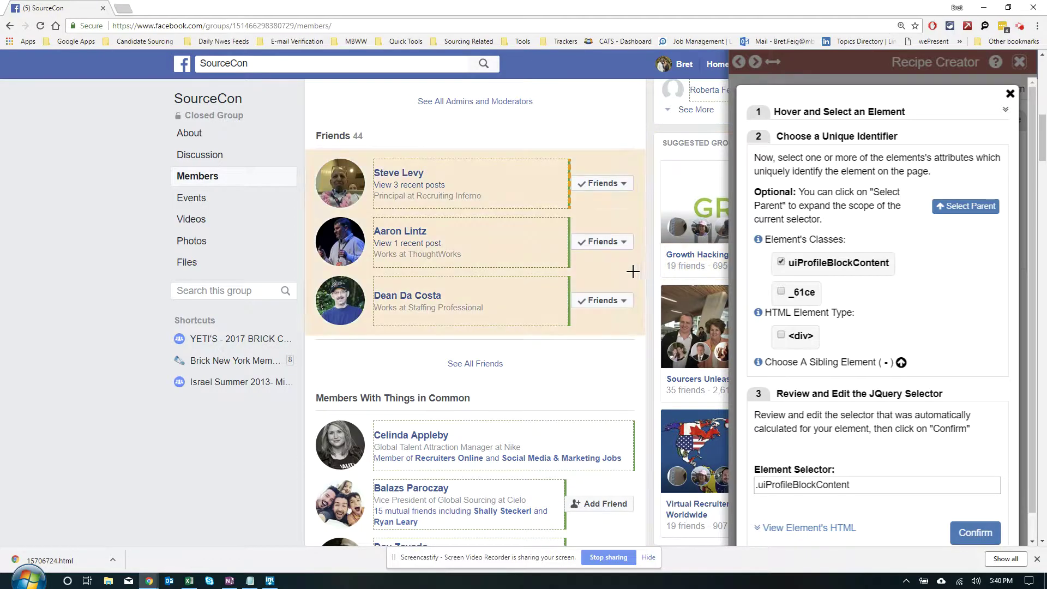
scroll(482, 485, down, 9)
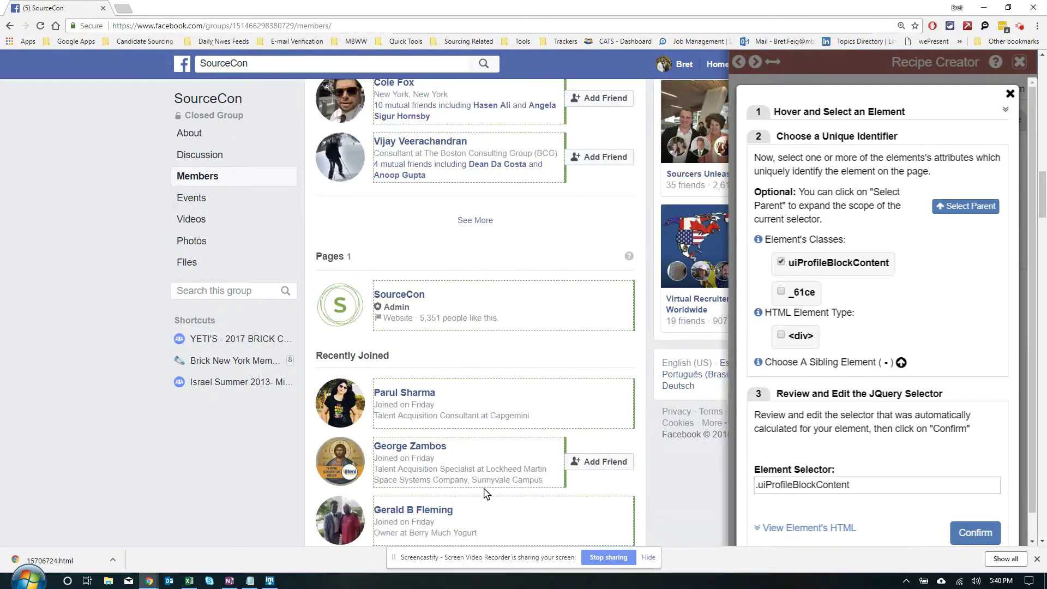
scroll(483, 481, up, 10)
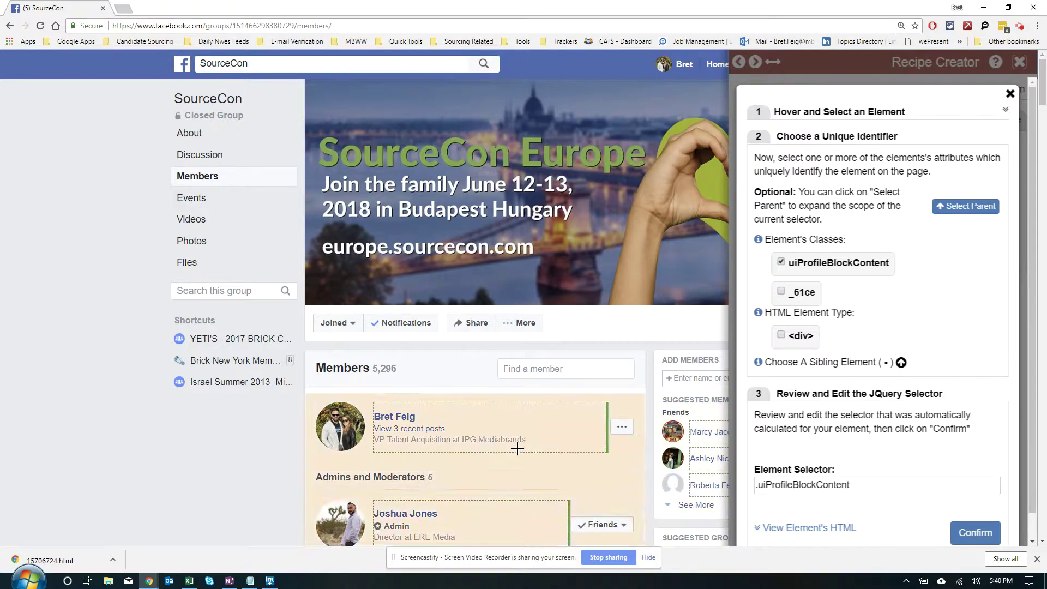
- Switch the row selector to the _61ce class, matching 73 rows, and confirm it
click(782, 262)
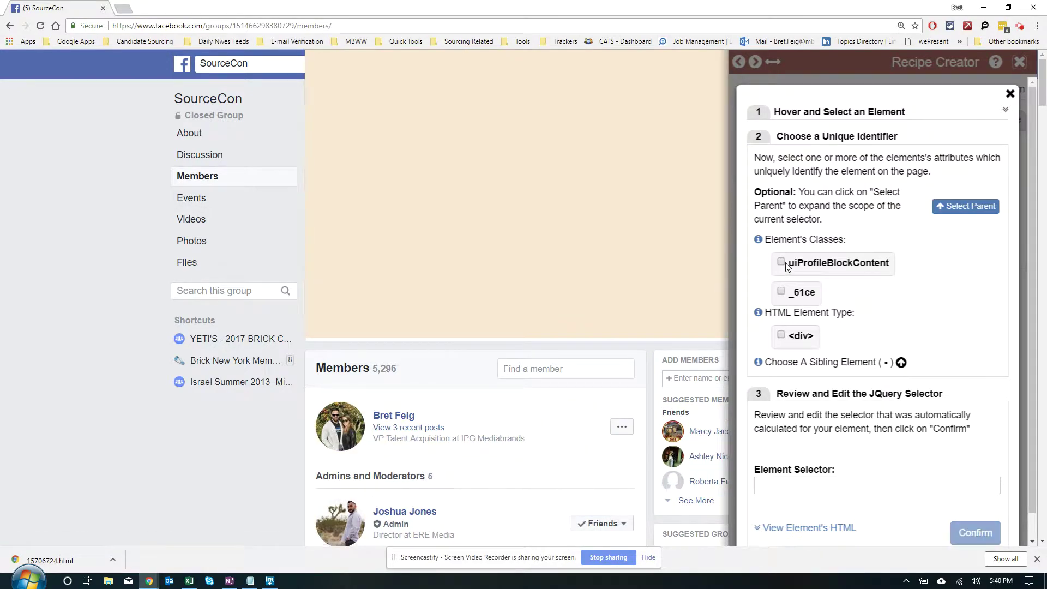
click(781, 292)
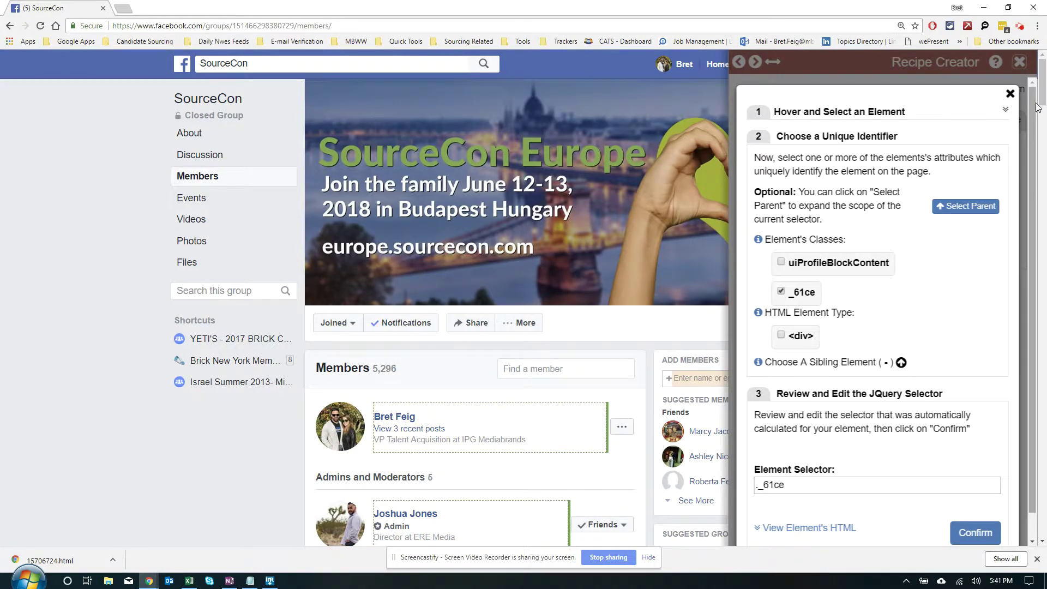
drag(1041, 101, 1042, 180)
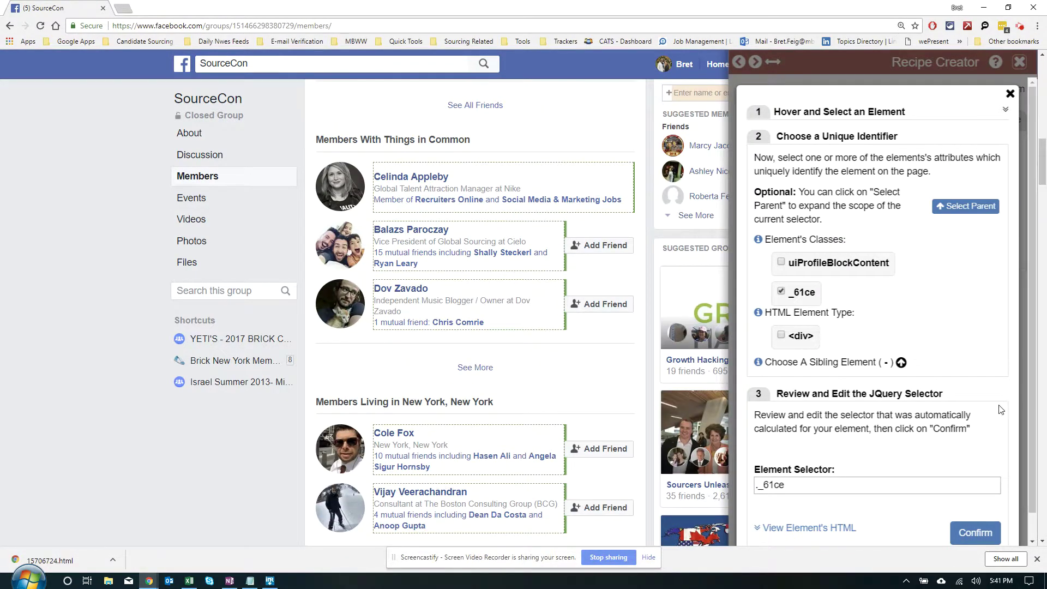
scroll(957, 519, down, 1)
click(958, 533)
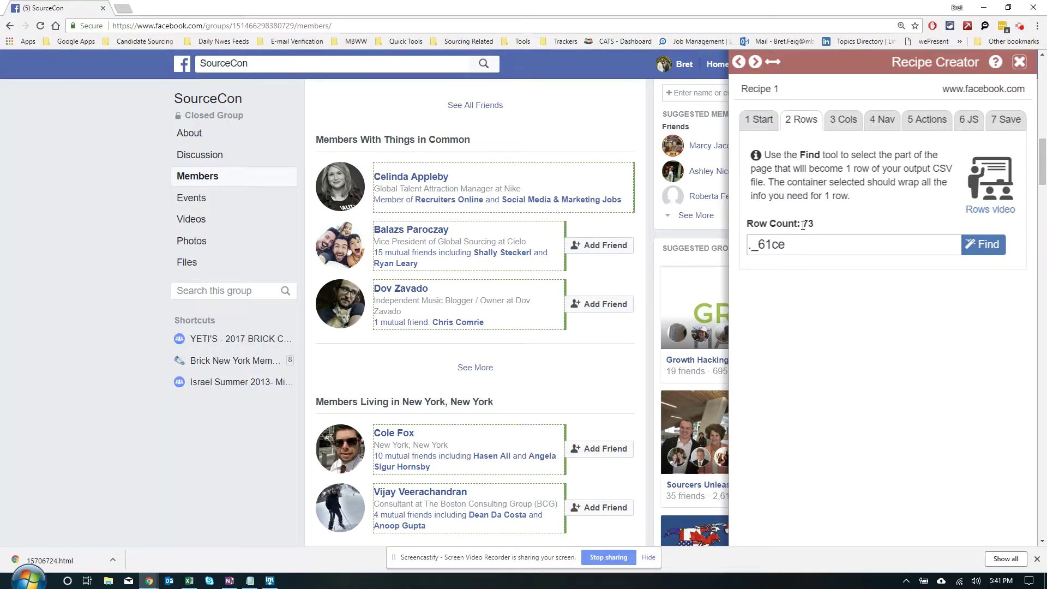
- Go to the Cols step, where Column 1 is set to extract Text
click(836, 120)
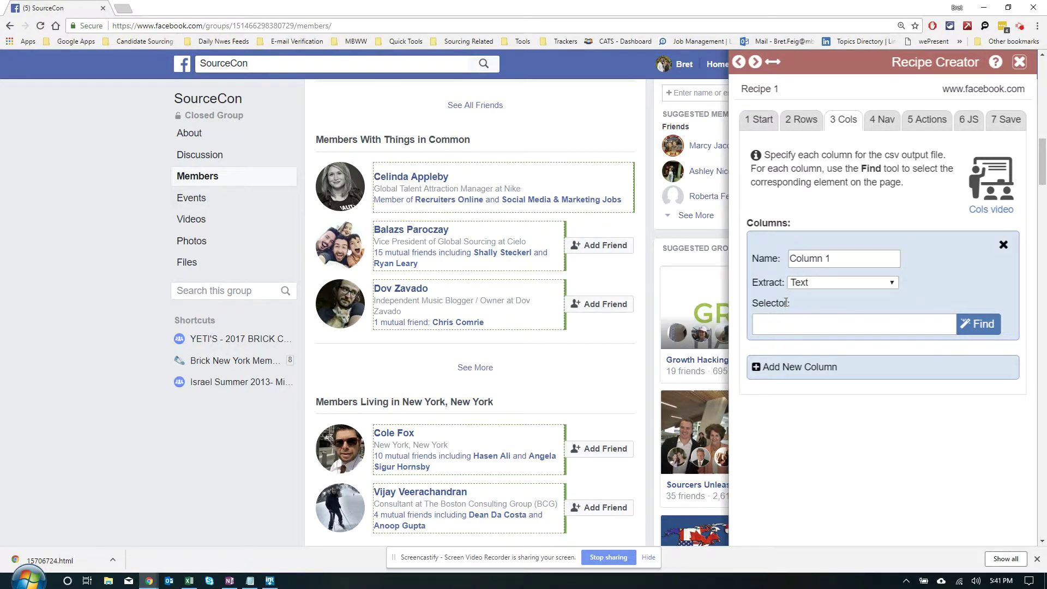
- Pick the first member's name link for Column 1, identified by its #js_21s ID
click(980, 329)
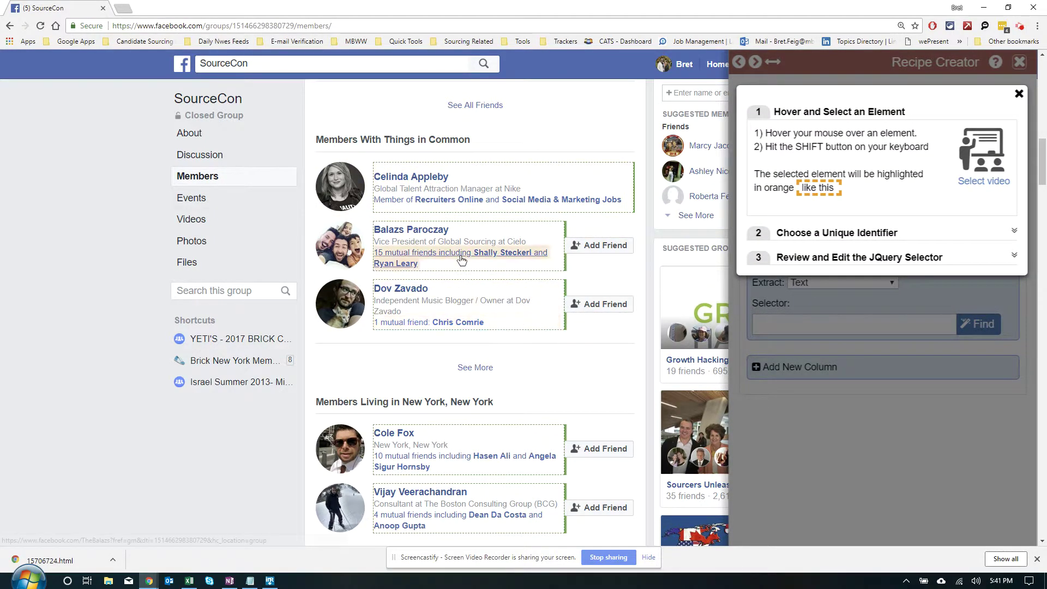
mouse_move(436, 180)
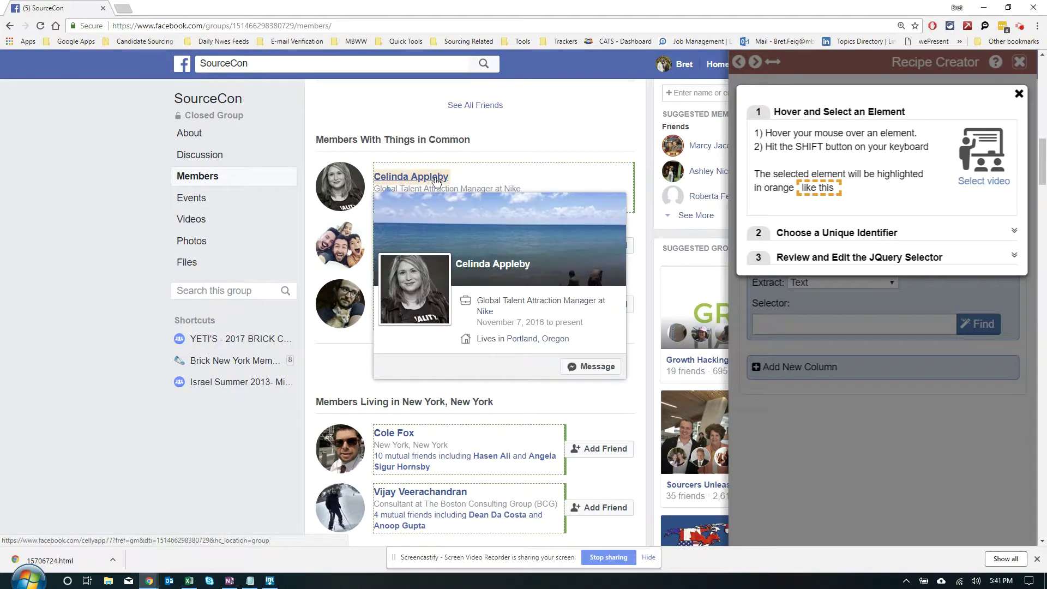
key(shift)
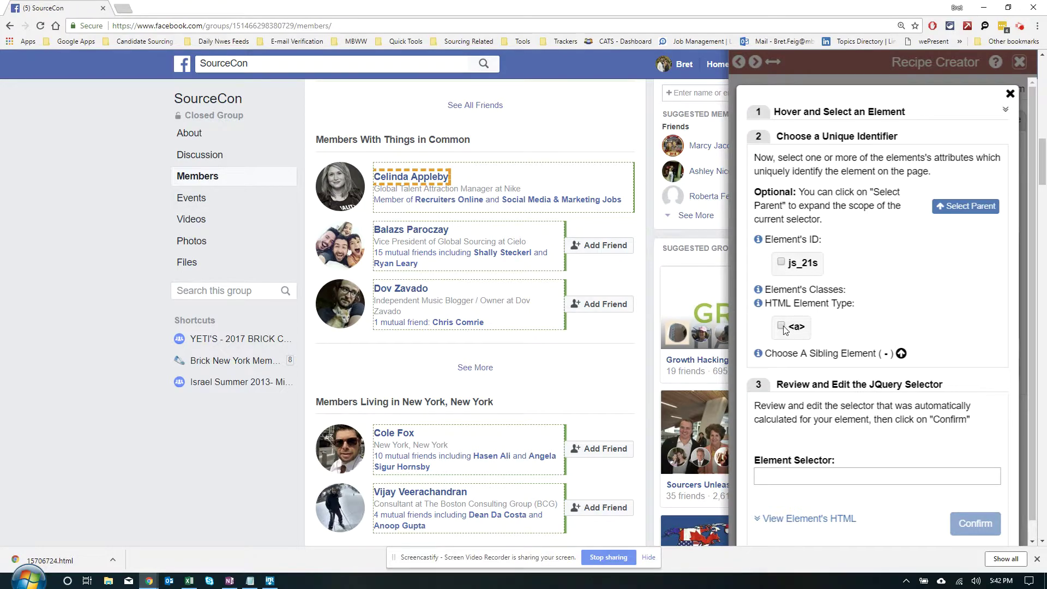
click(781, 264)
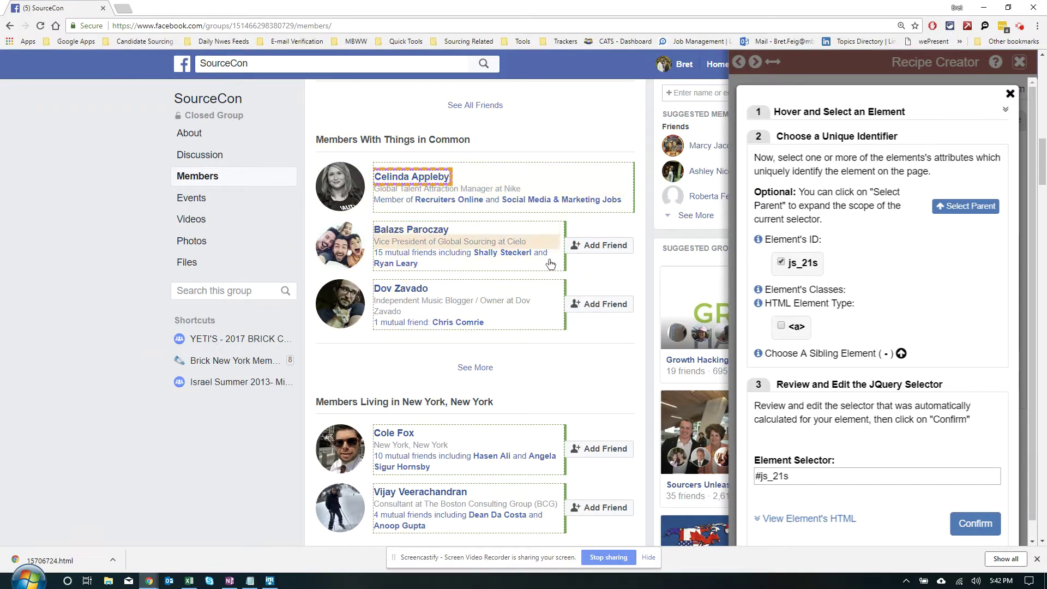
- Replace the ID with the link element type and narrow Column 1 to a:eq(0)
click(780, 262)
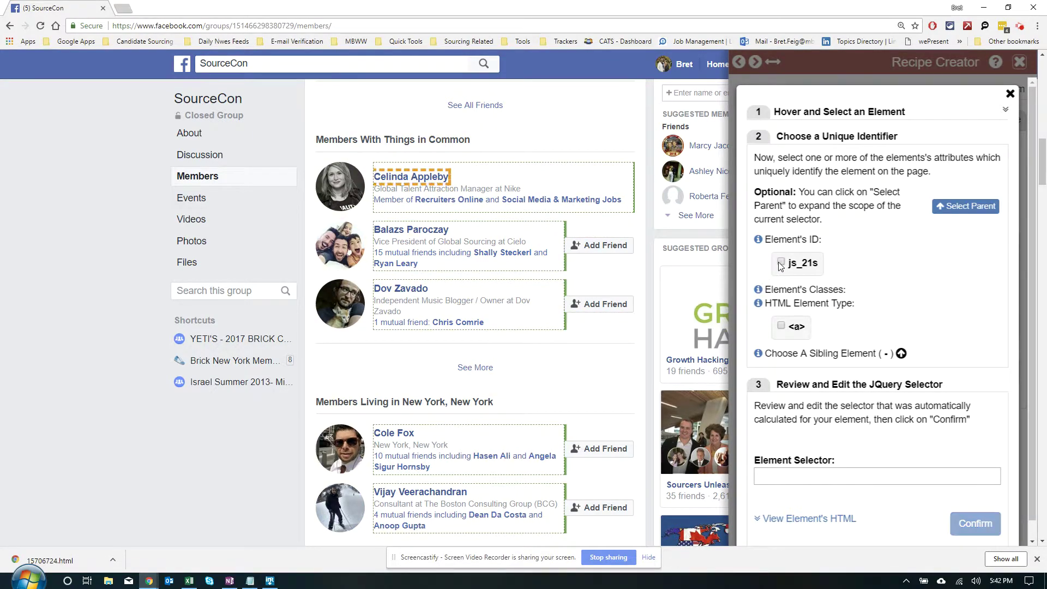
click(781, 327)
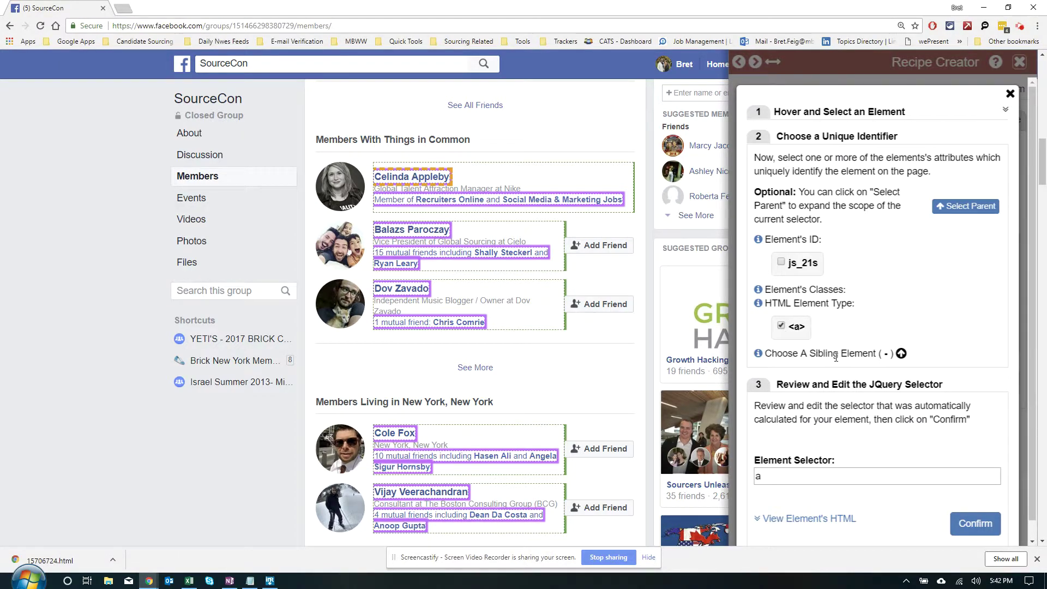
click(782, 326)
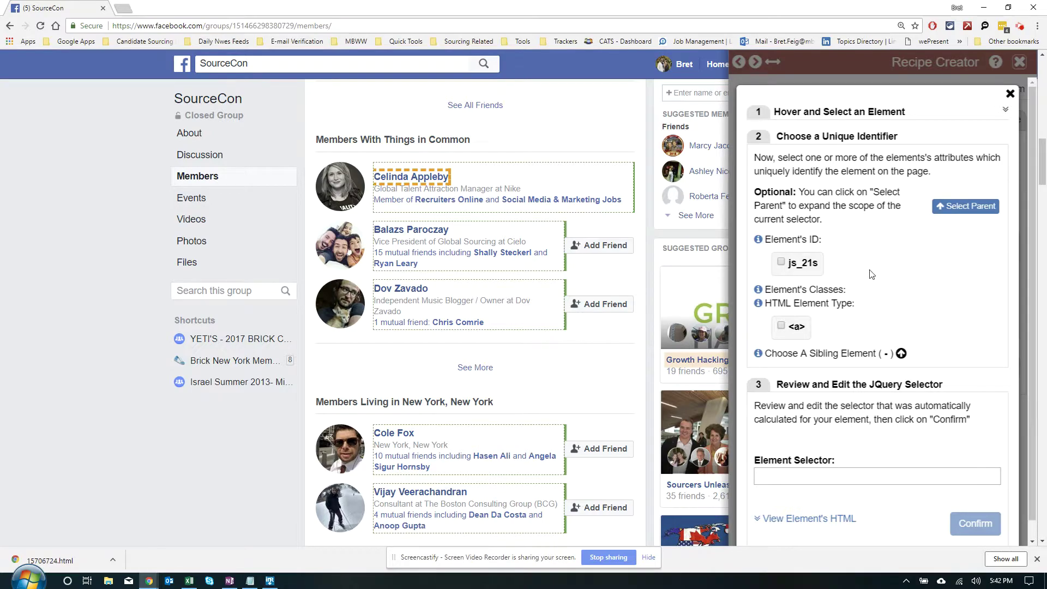
click(783, 326)
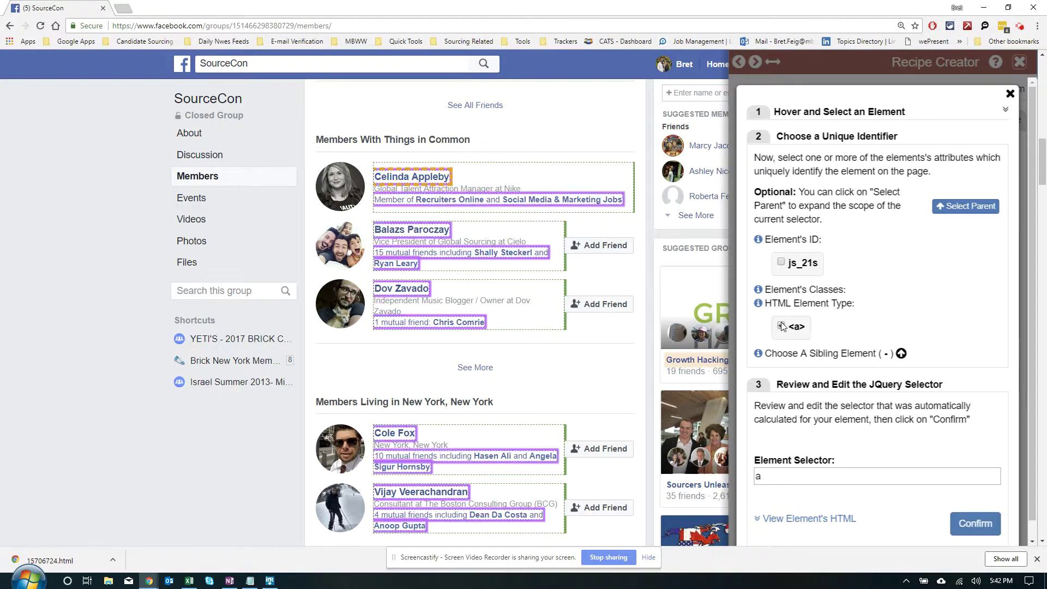
click(900, 354)
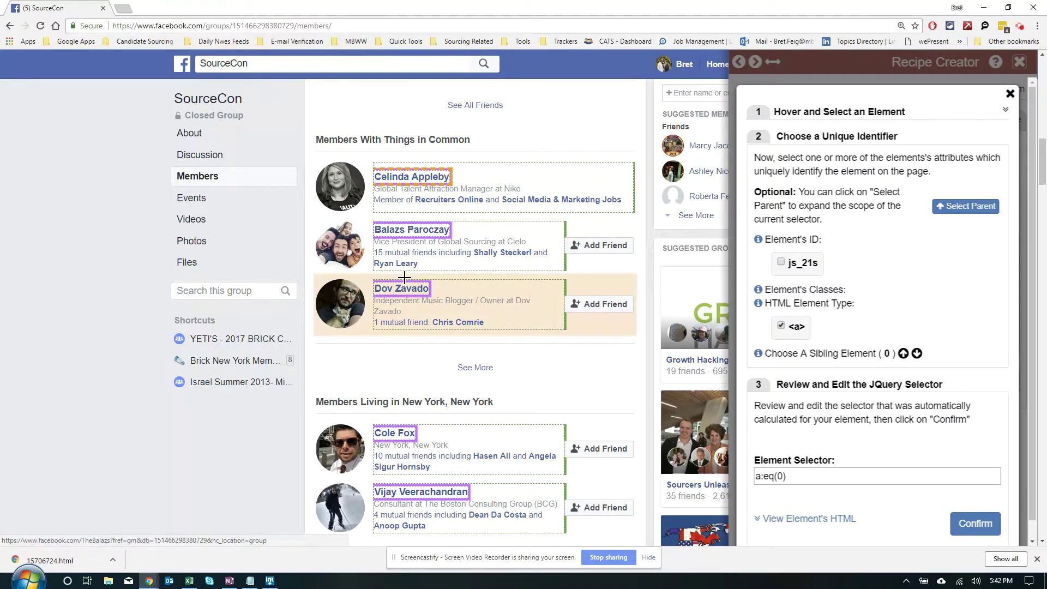
scroll(404, 277, down, 20)
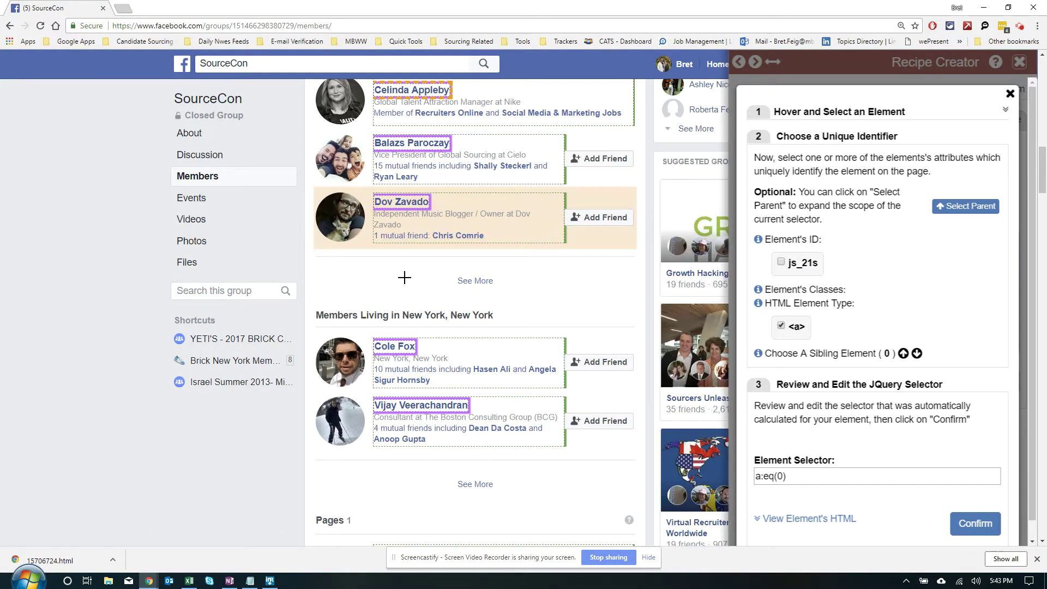
scroll(404, 278, down, 10)
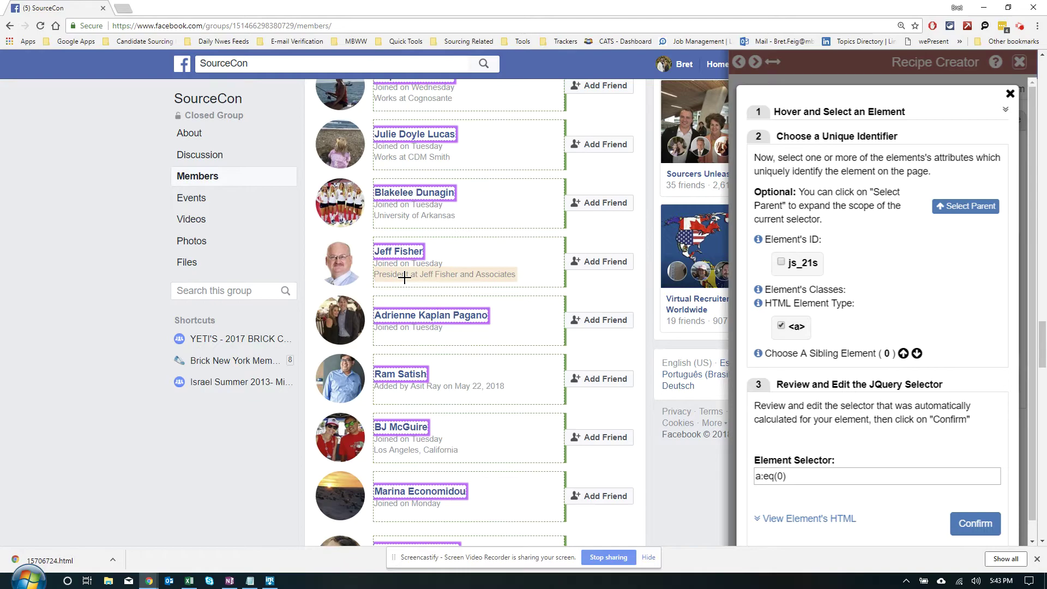
scroll(404, 277, up, 20)
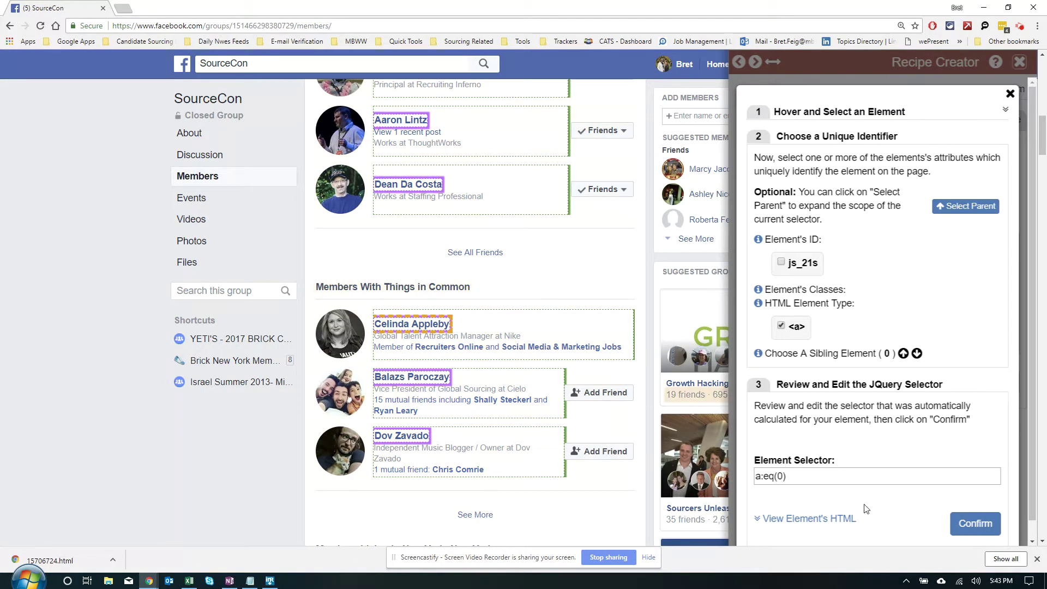
- Confirm Column 1's a:eq(0) selector and review its 88 extracted member names
click(970, 524)
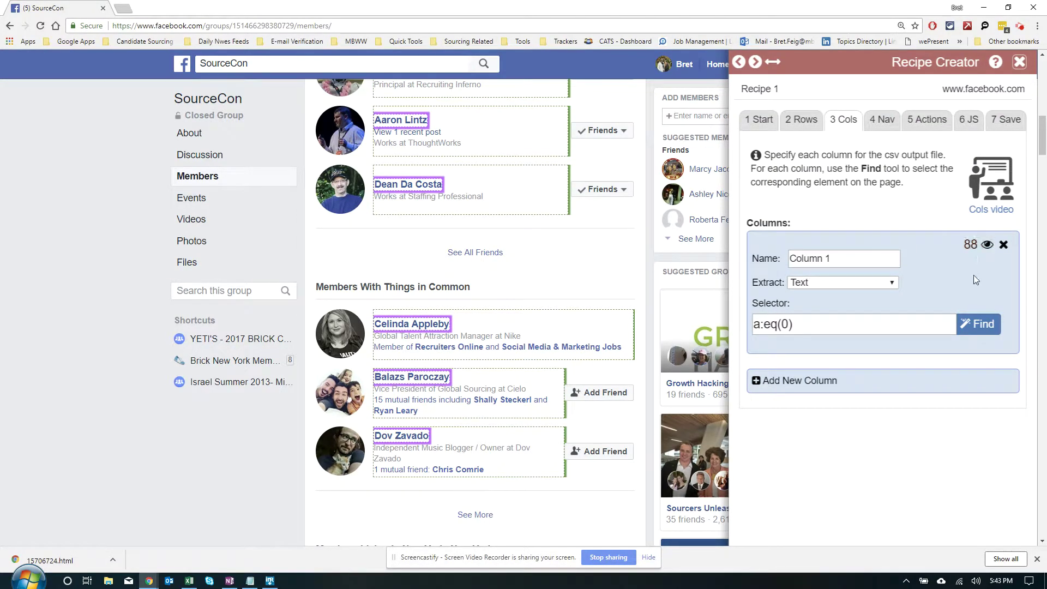
click(986, 248)
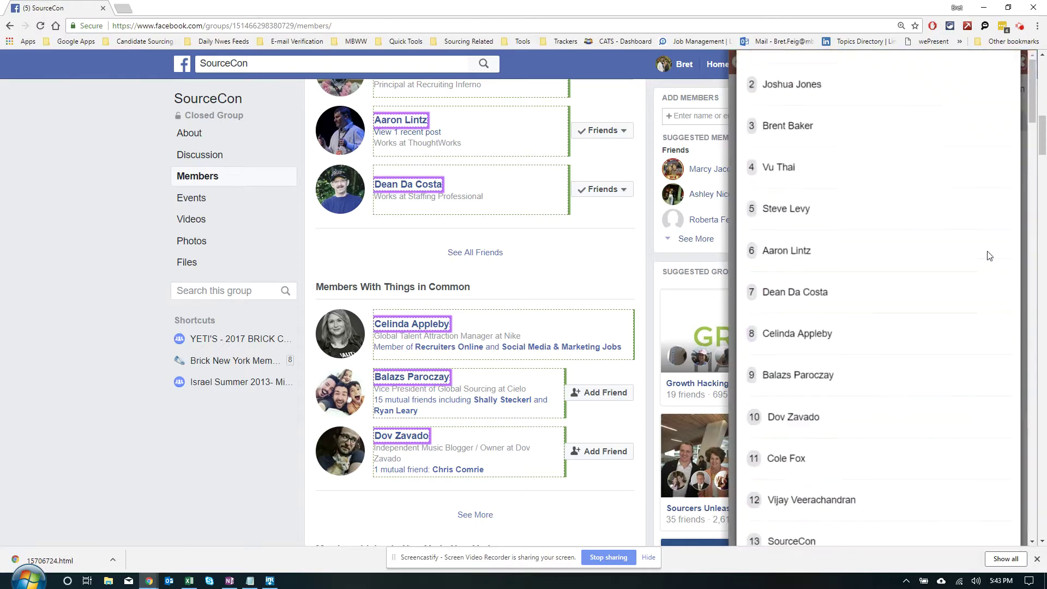
scroll(656, 294, up, 8)
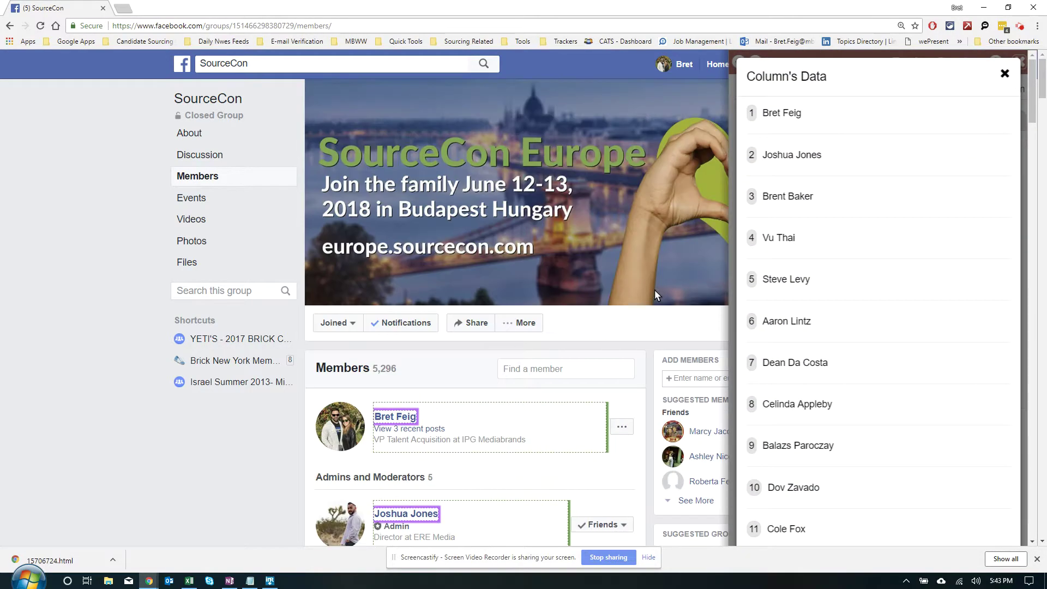
scroll(861, 323, down, 9)
scroll(861, 323, down, 20)
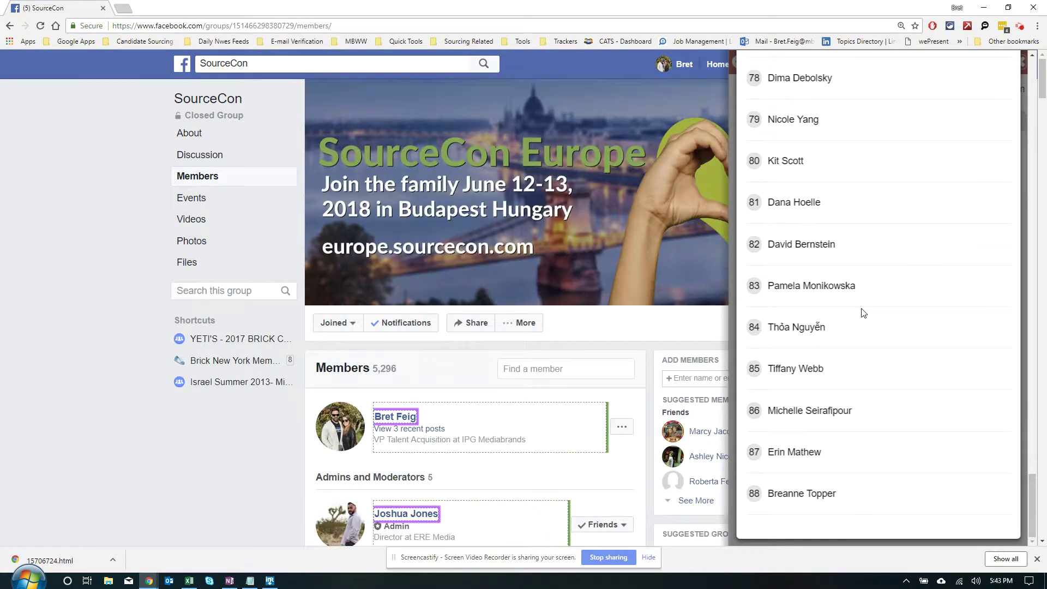
scroll(883, 300, up, 7)
scroll(916, 213, up, 20)
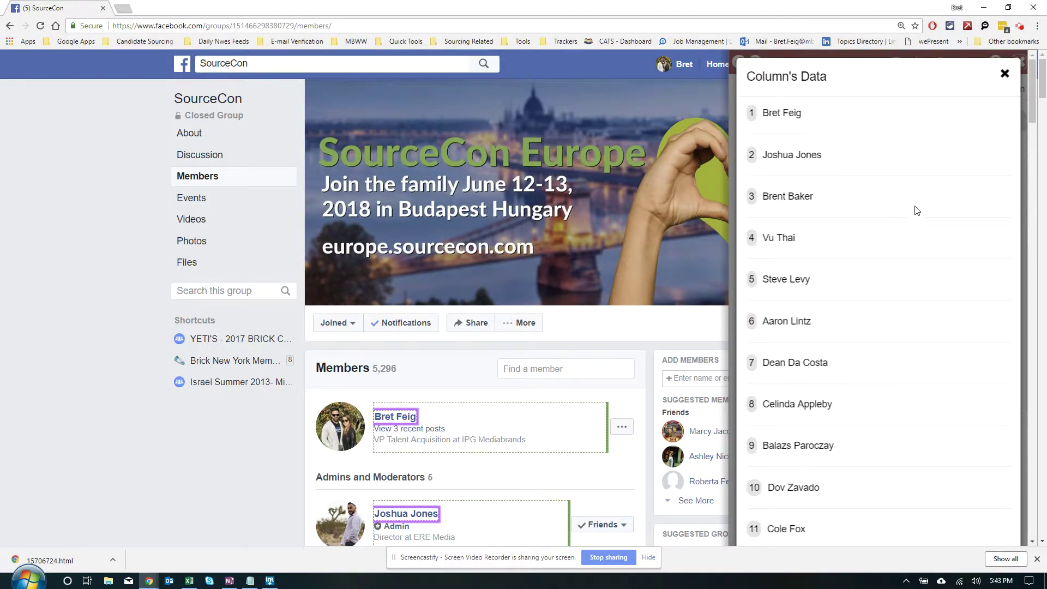
- Rename Column 1 to Name and add a new Column 2 extracting Text
click(1005, 72)
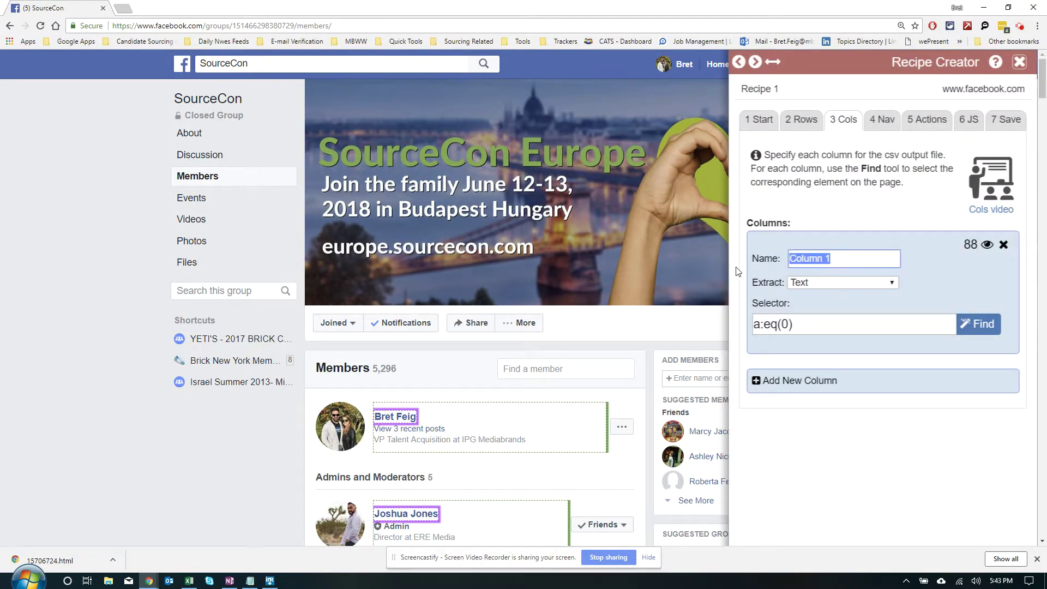
text(Name)
click(755, 381)
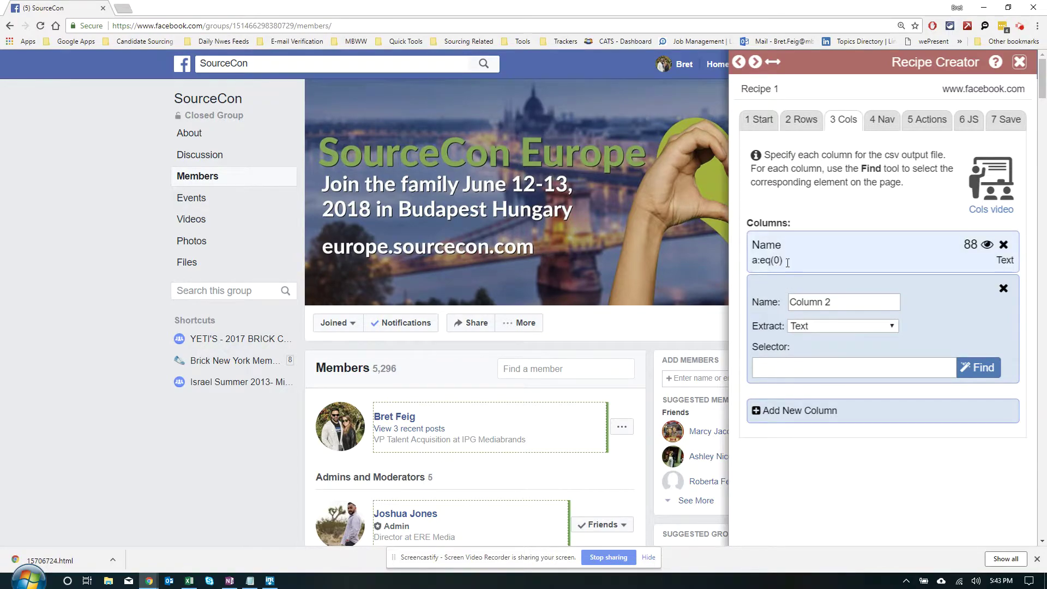
click(962, 362)
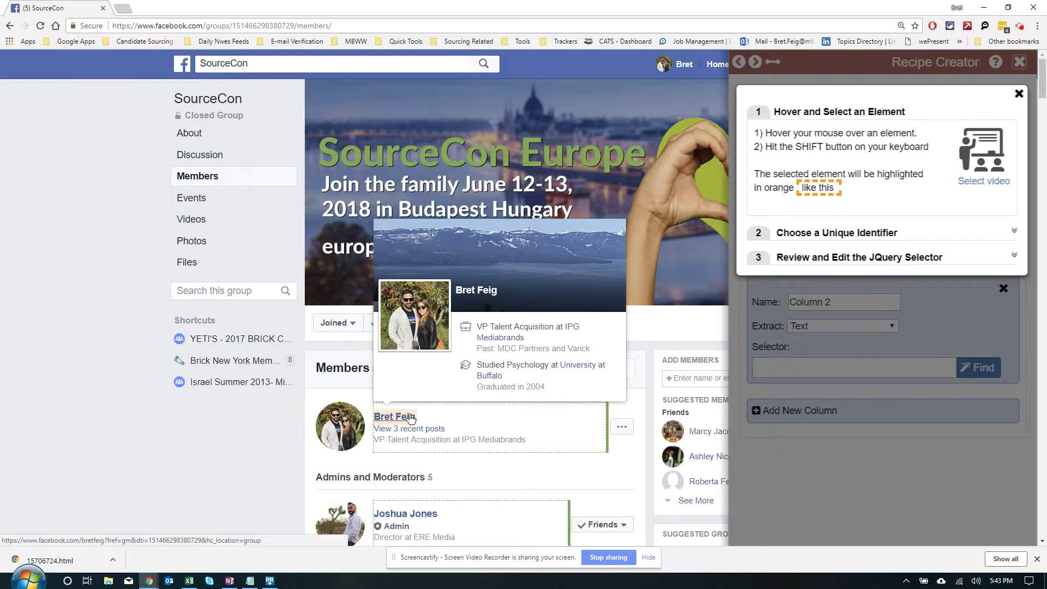
- Set Column 2's selector to a:eq(0) on the member name link, matching 88 elements
key(shift)
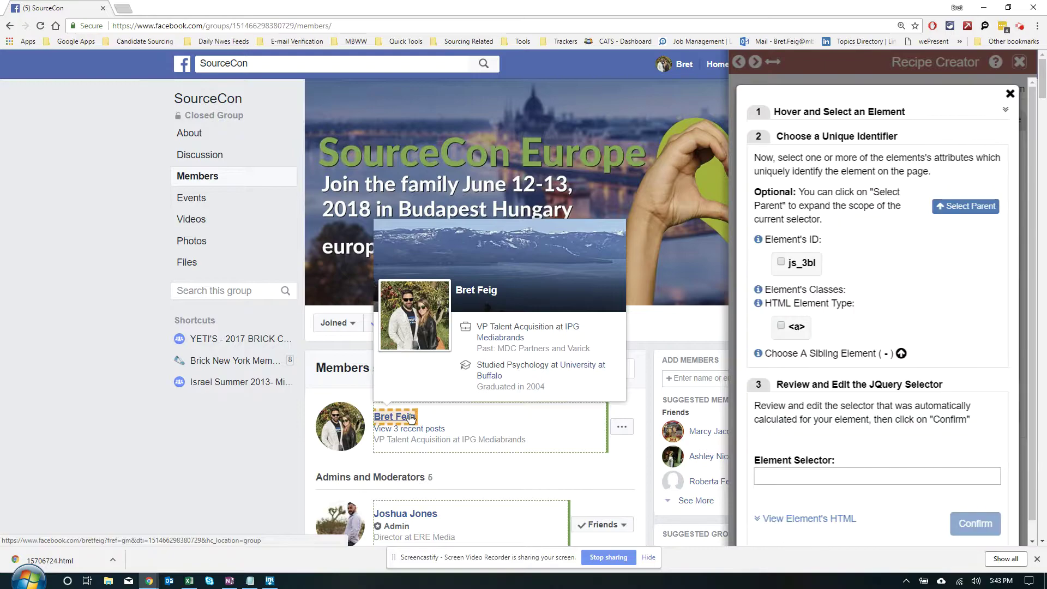
click(781, 326)
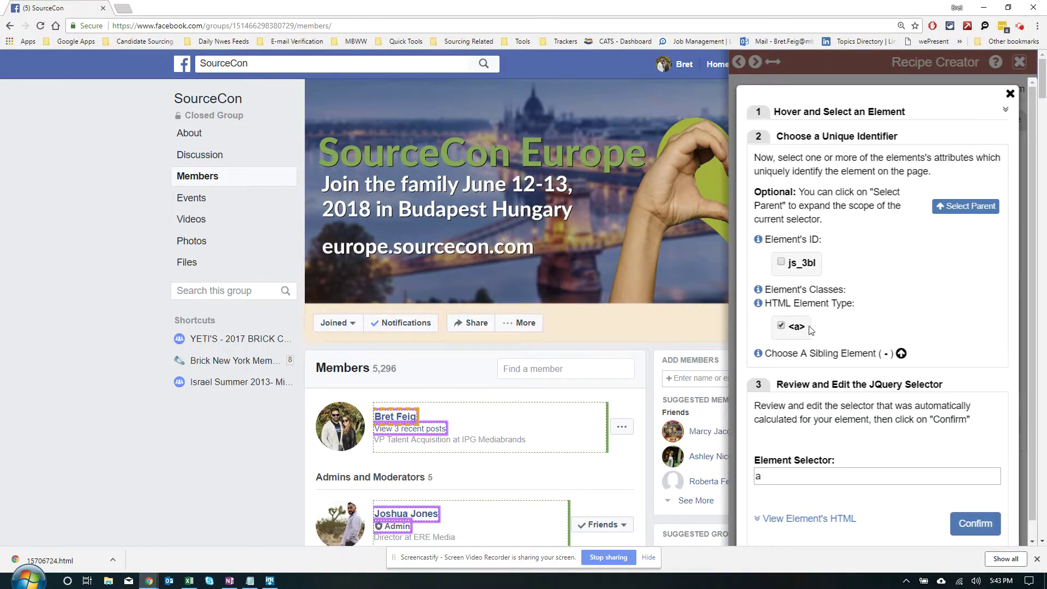
click(900, 354)
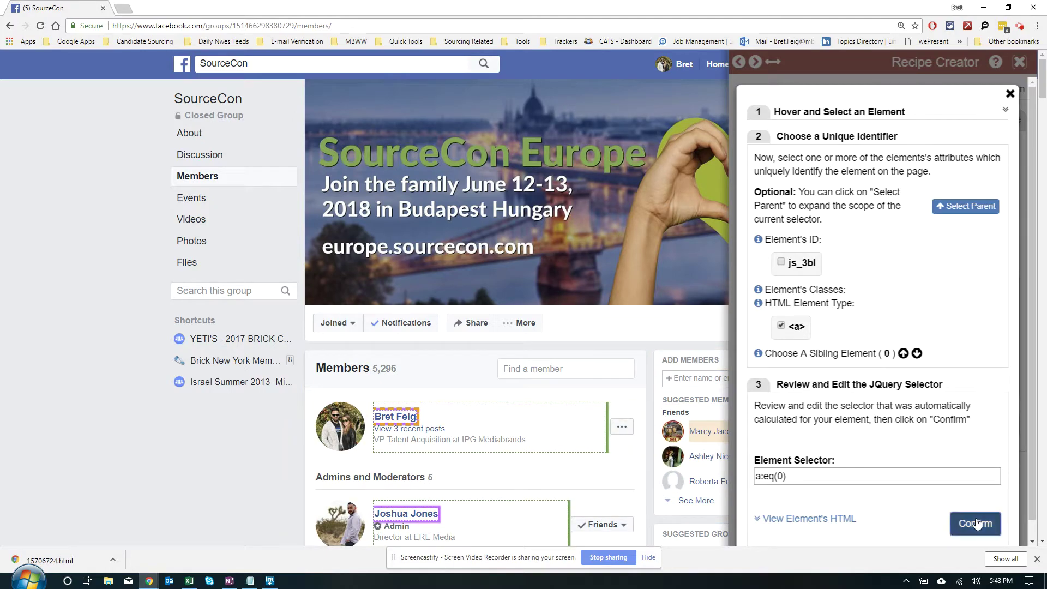
click(976, 523)
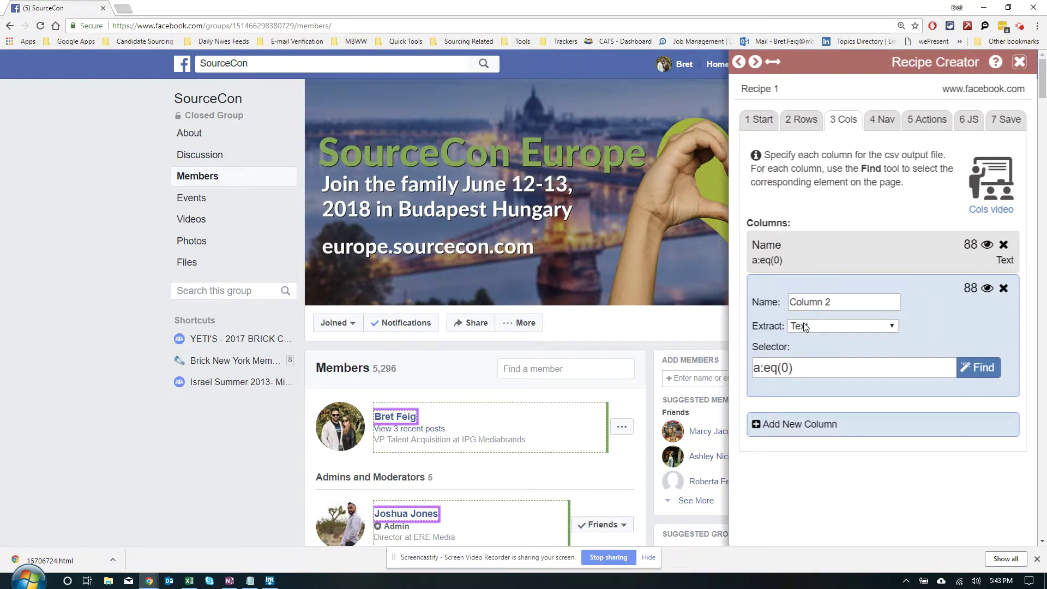
- Switch Column 2's Extract setting from text to URL
click(982, 290)
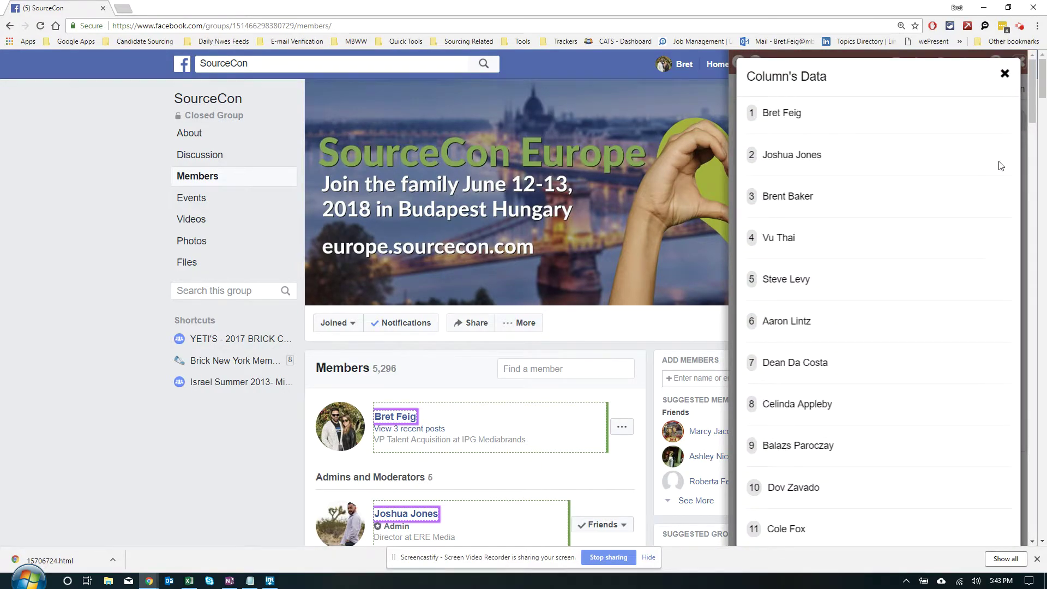
click(1004, 75)
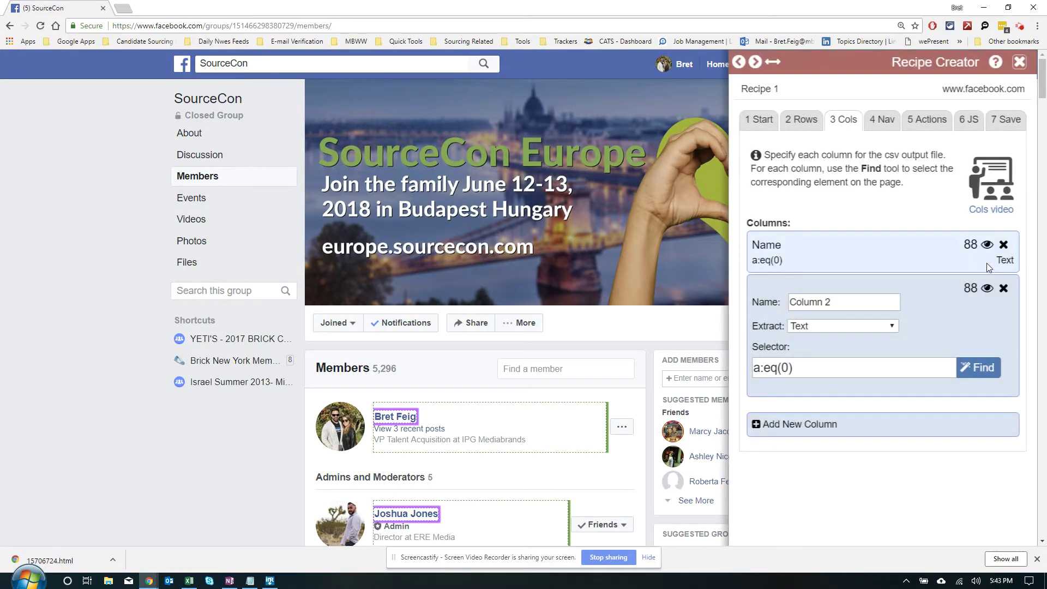
click(868, 327)
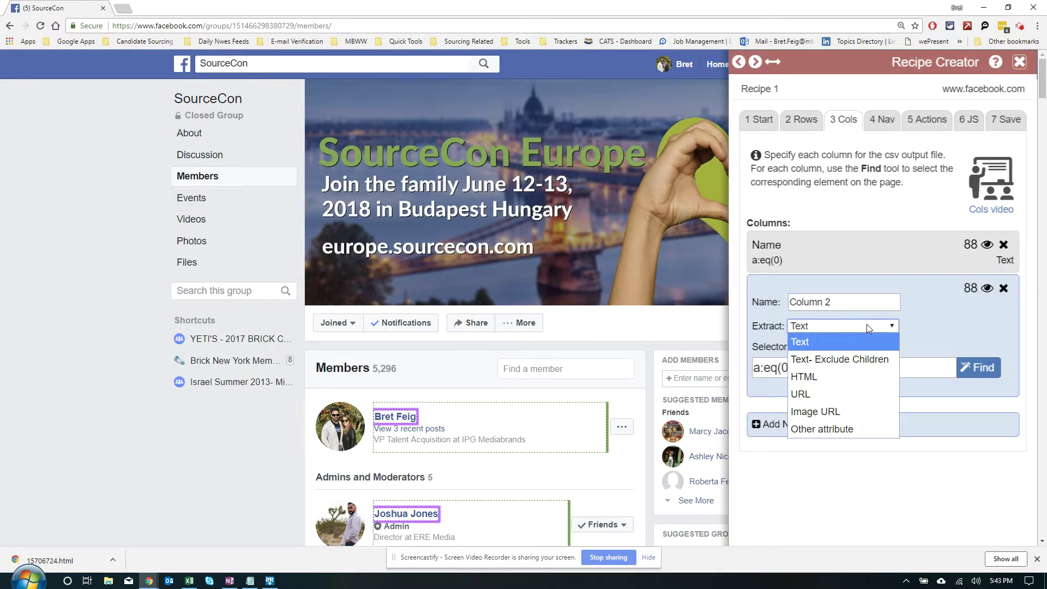
click(819, 393)
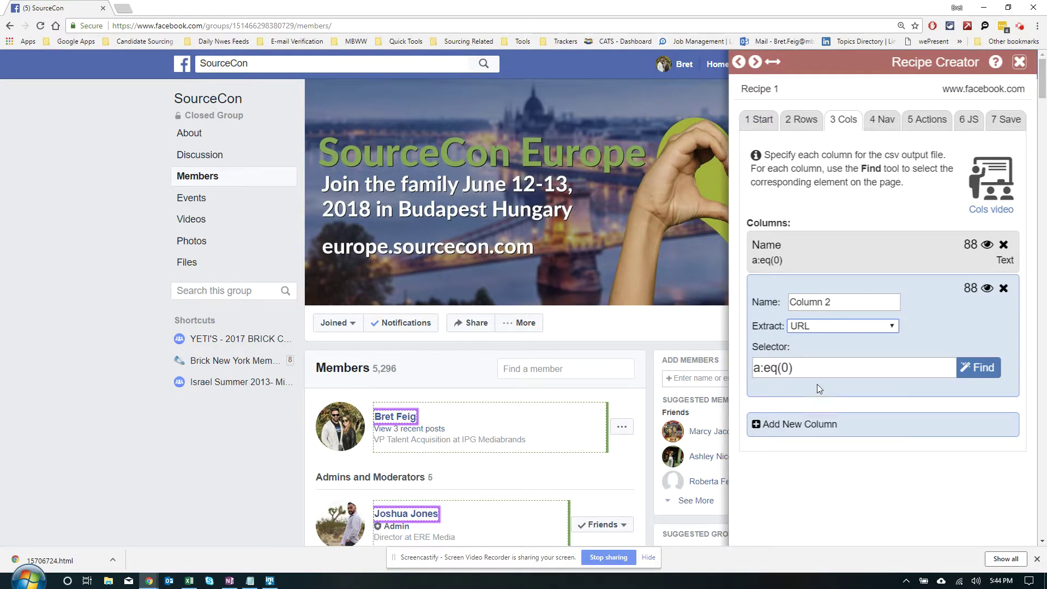
- Select the first profile URL in Column 2's preview and open a blank browser tab
click(984, 287)
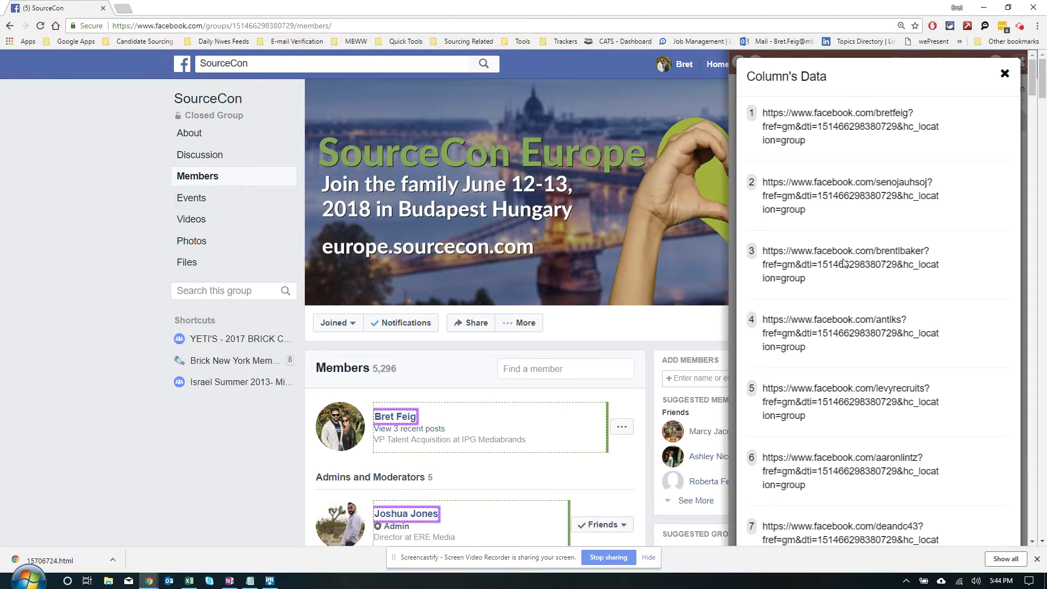
drag(811, 150, 763, 116)
key(ctrl+c)
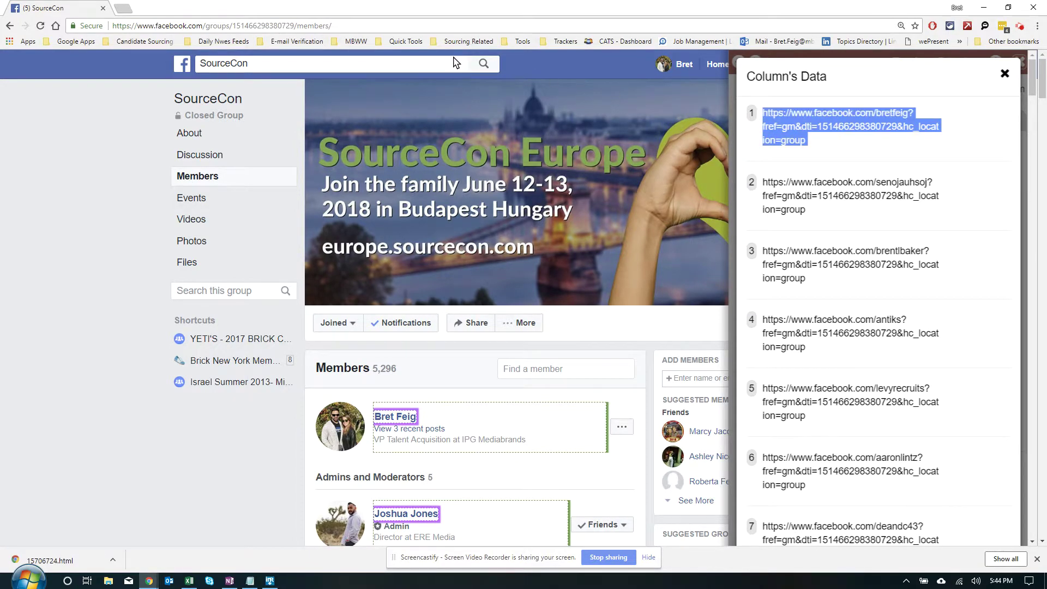
click(123, 8)
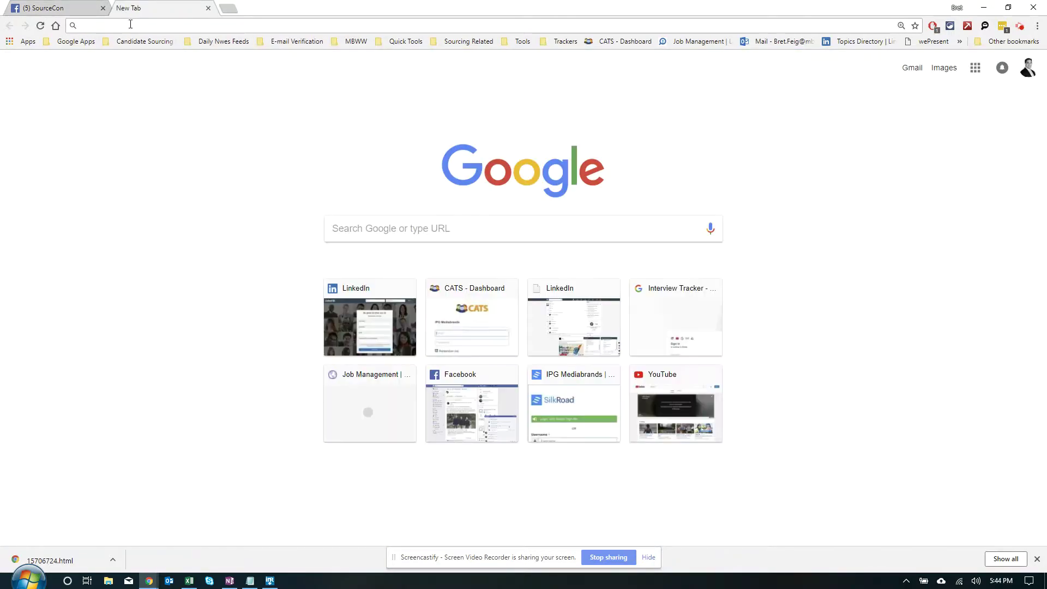
- Load the copied profile URL to confirm it opens a member profile, then close the test tab and preview
key(ctrl+v)
key(Return)
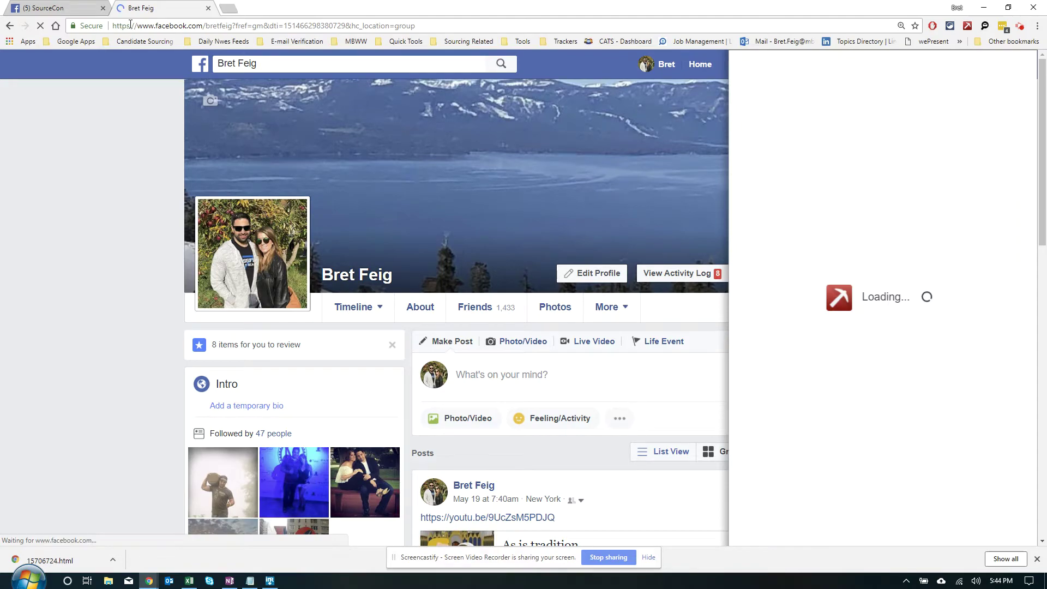
click(209, 8)
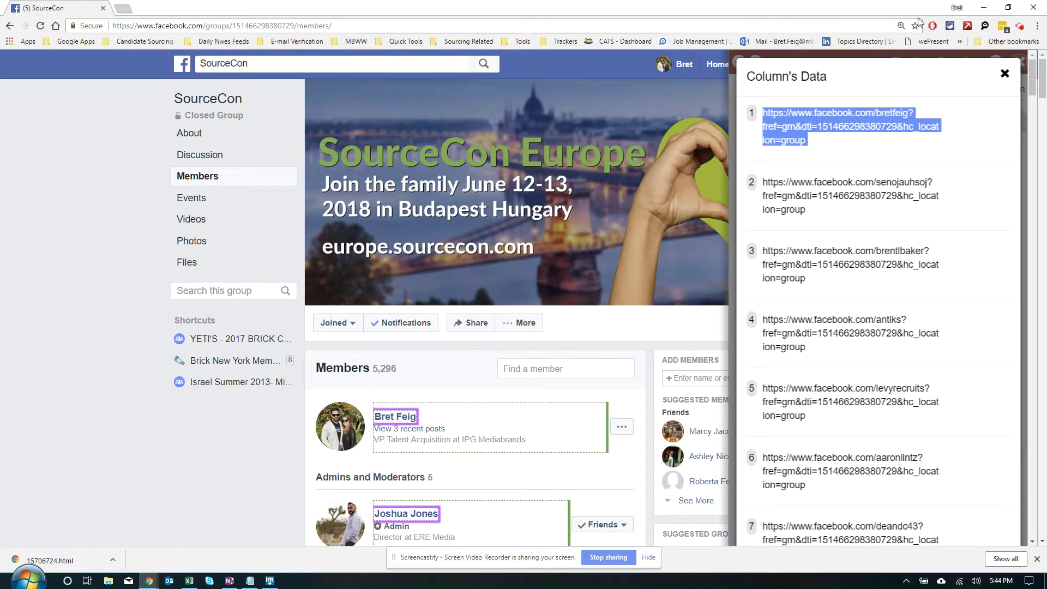
click(1004, 73)
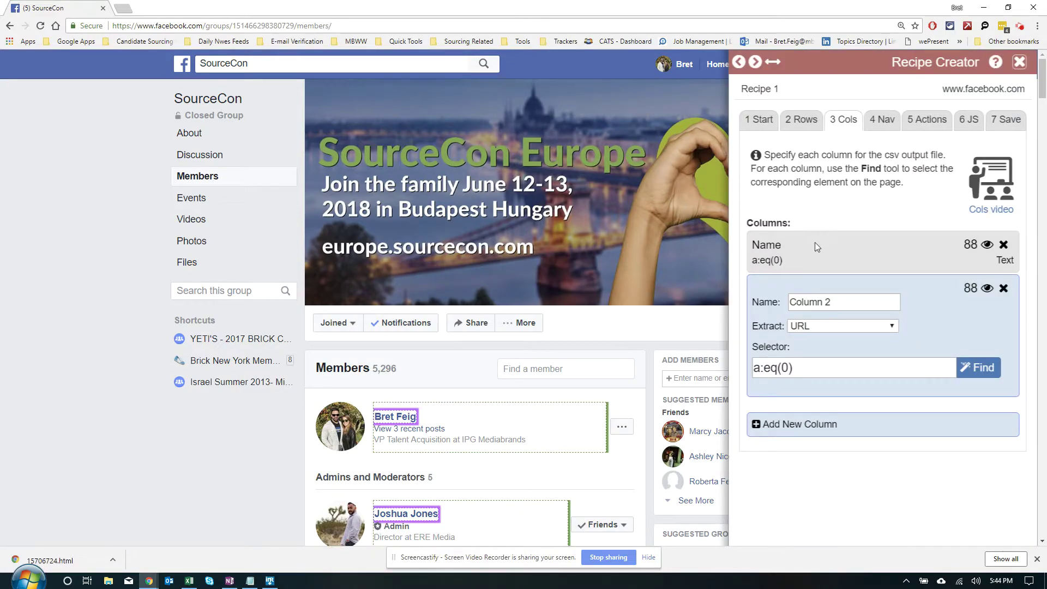
click(756, 425)
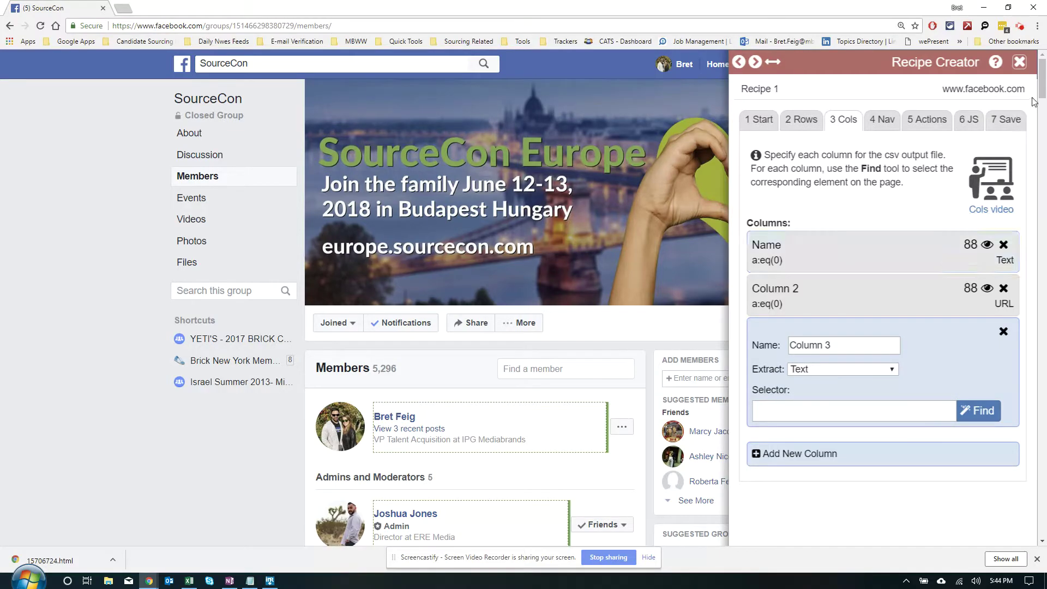
scroll(1042, 104, down, 3)
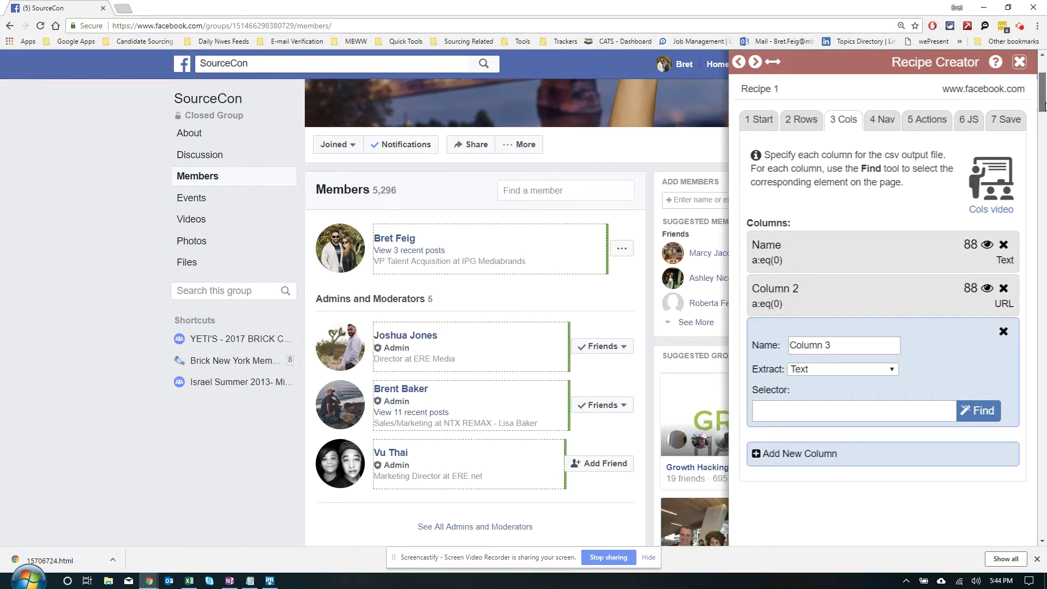
scroll(1042, 105, down, 8)
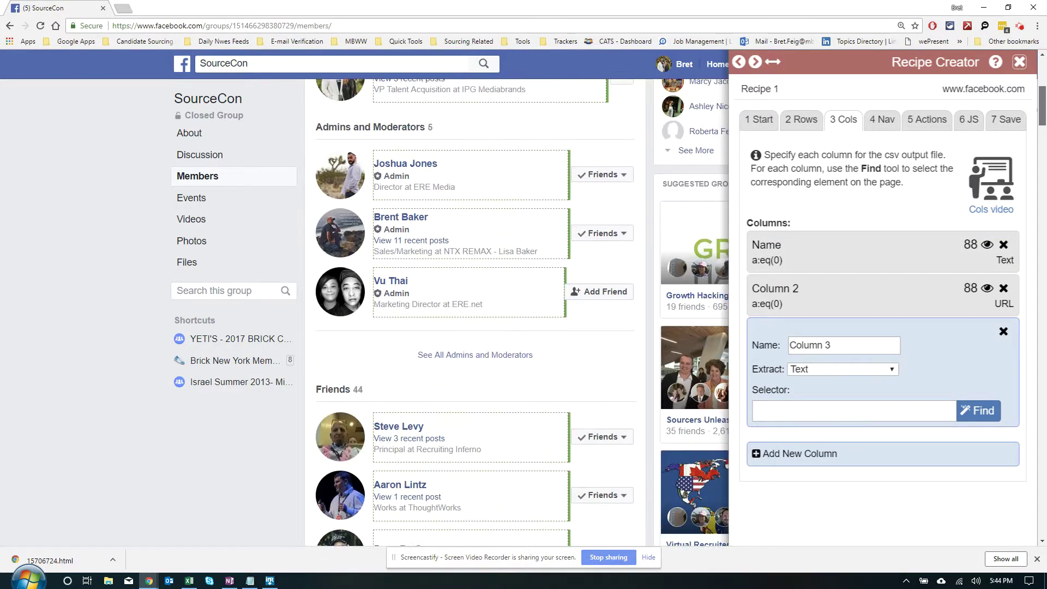
scroll(1041, 105, down, 1)
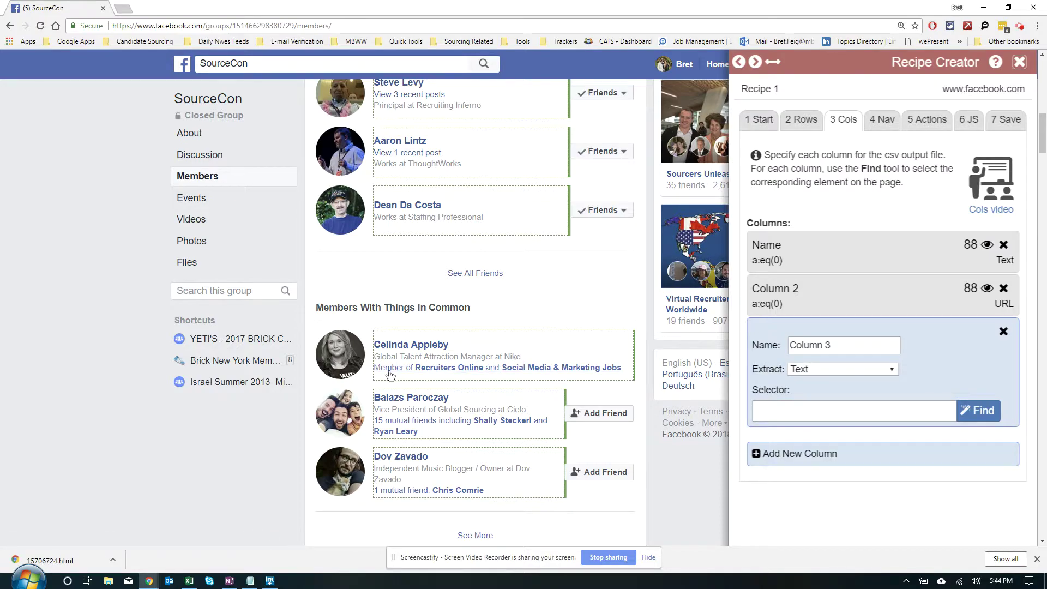
mouse_move(410, 372)
drag(1042, 154, 1042, 212)
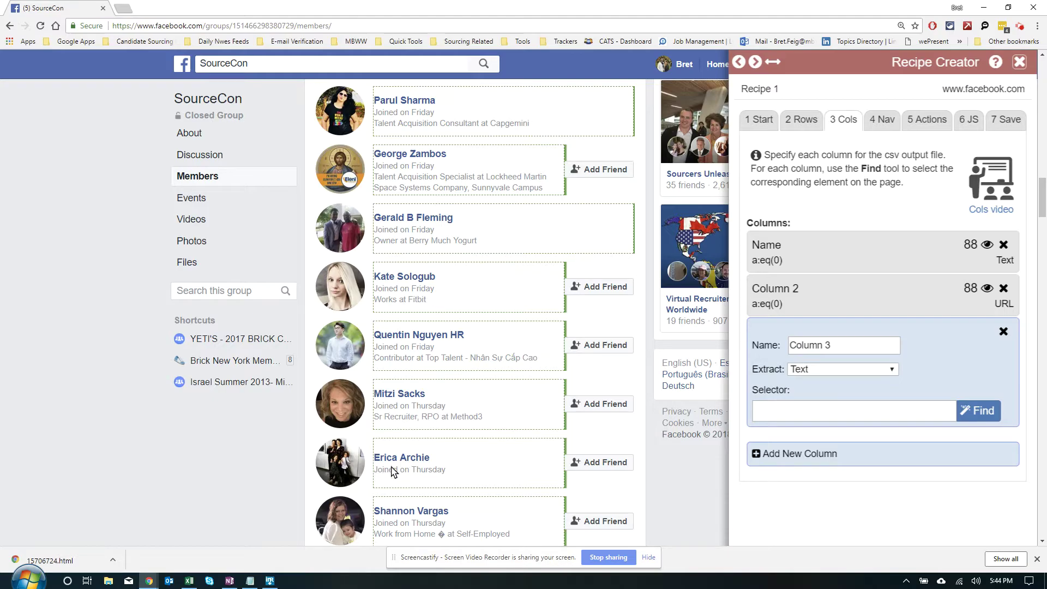
scroll(434, 467, down, 15)
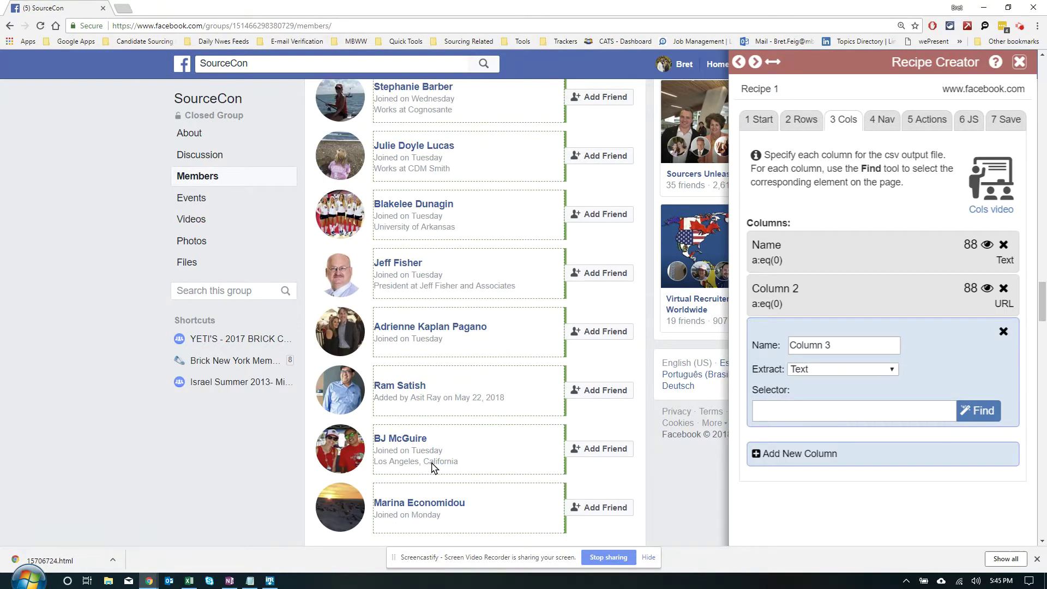
scroll(433, 467, down, 10)
scroll(434, 467, down, 10)
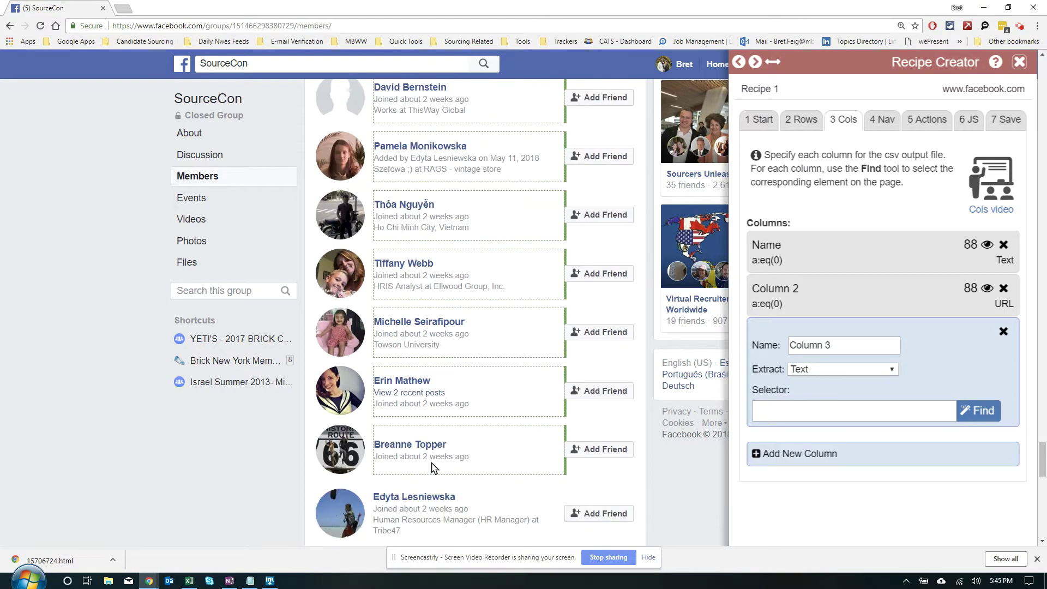
scroll(433, 467, down, 10)
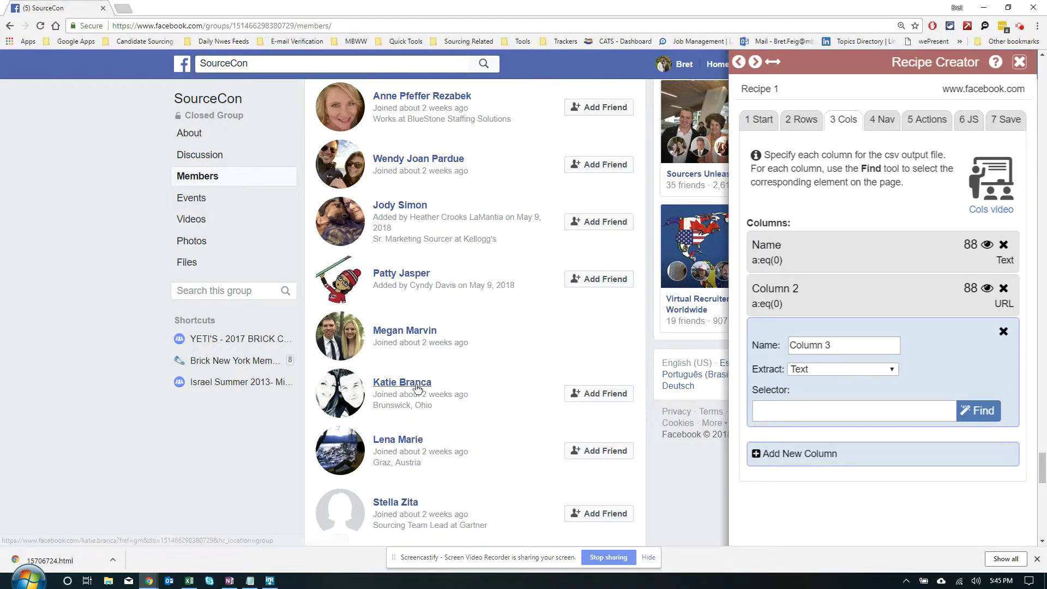
scroll(409, 410, up, 20)
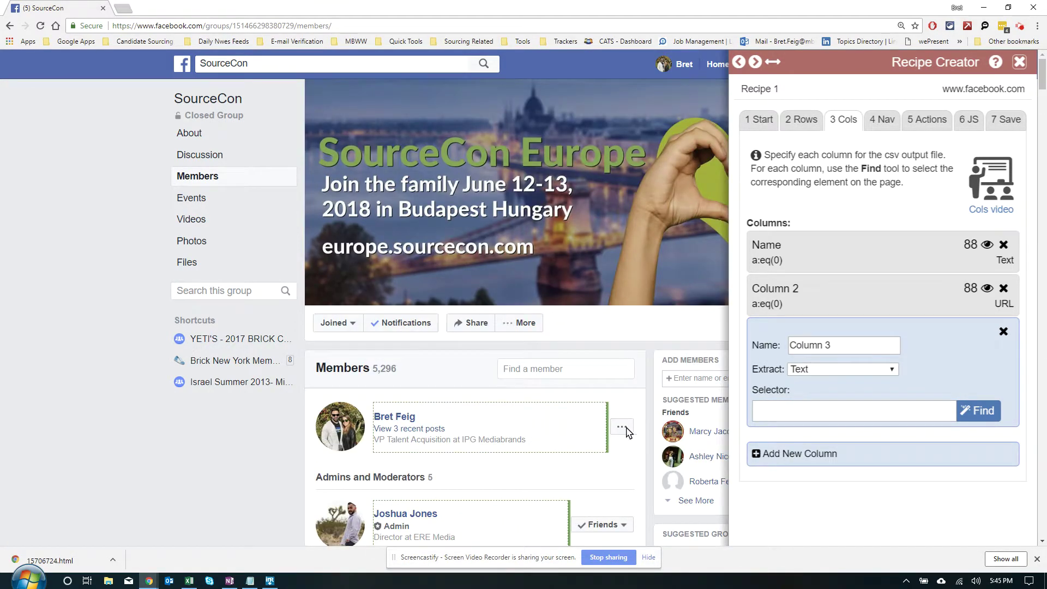
click(966, 409)
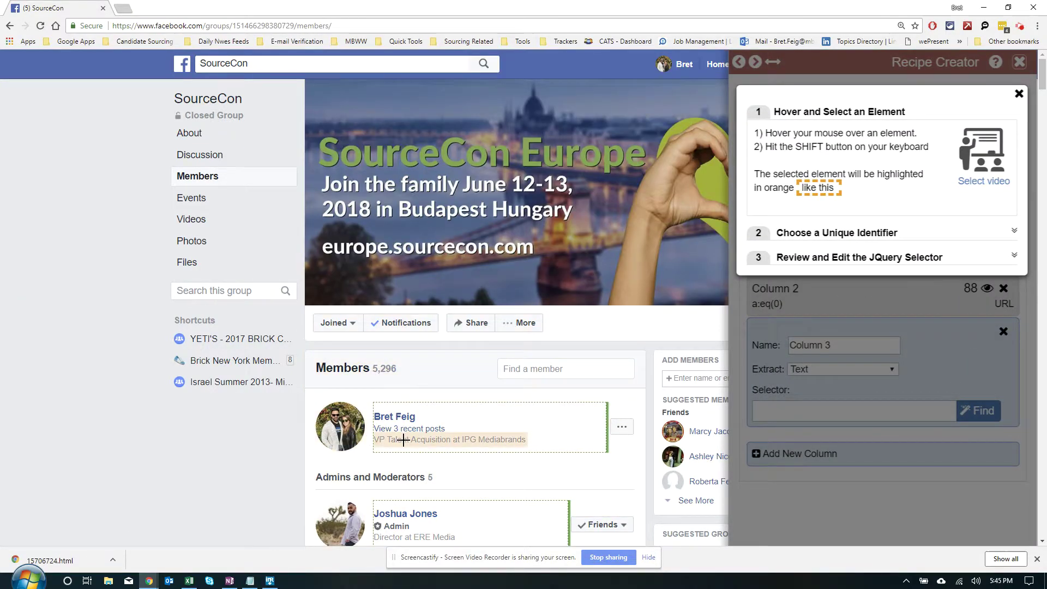
- Build the ._60rj:eq(1) selector targeting each member's second line, the title or location
key(shift)
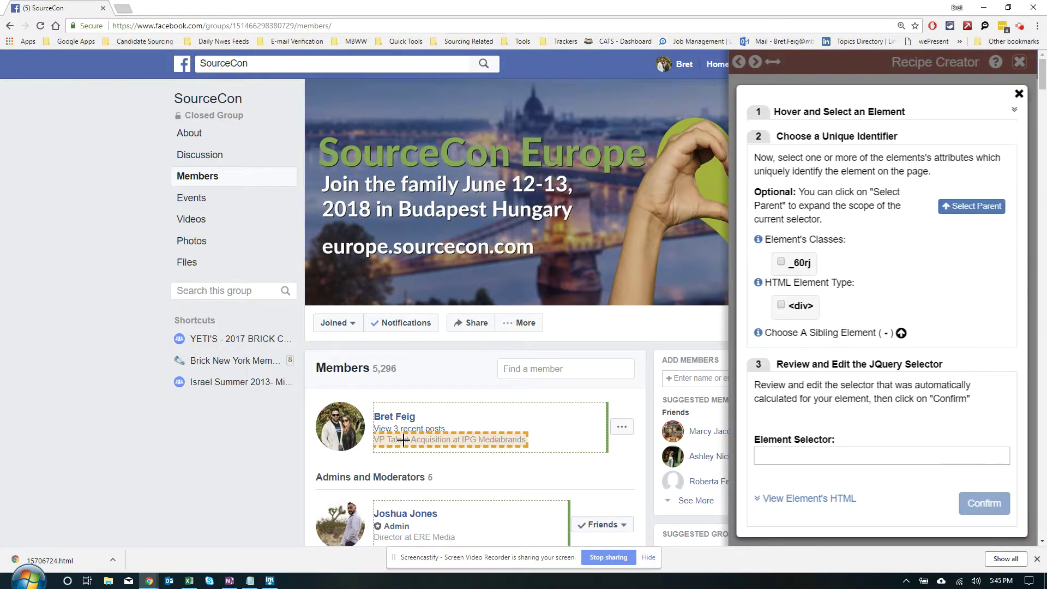
scroll(403, 439, down, 20)
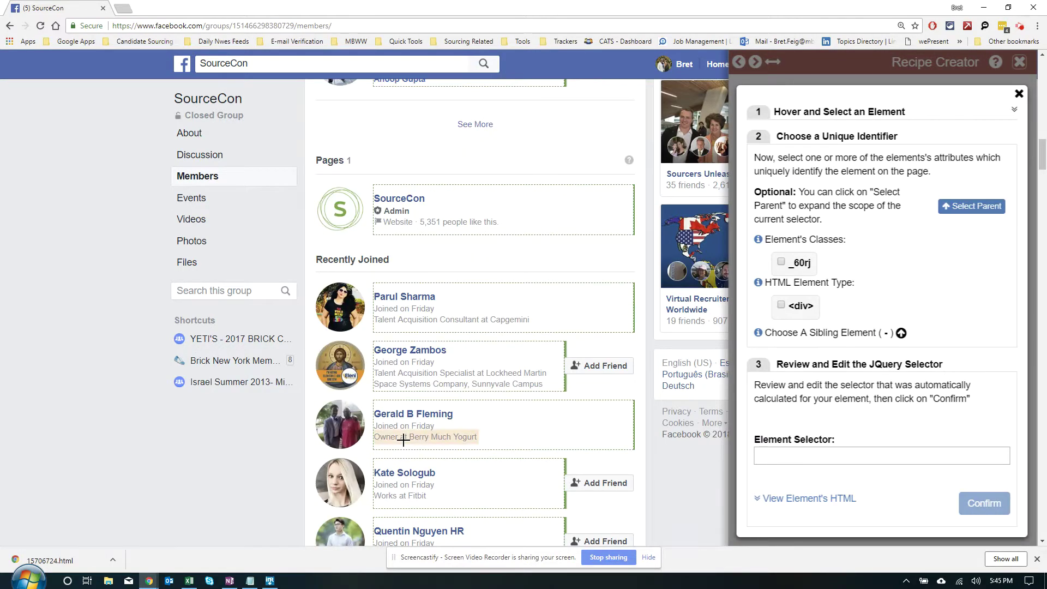
scroll(411, 428, up, 8)
scroll(404, 445, up, 15)
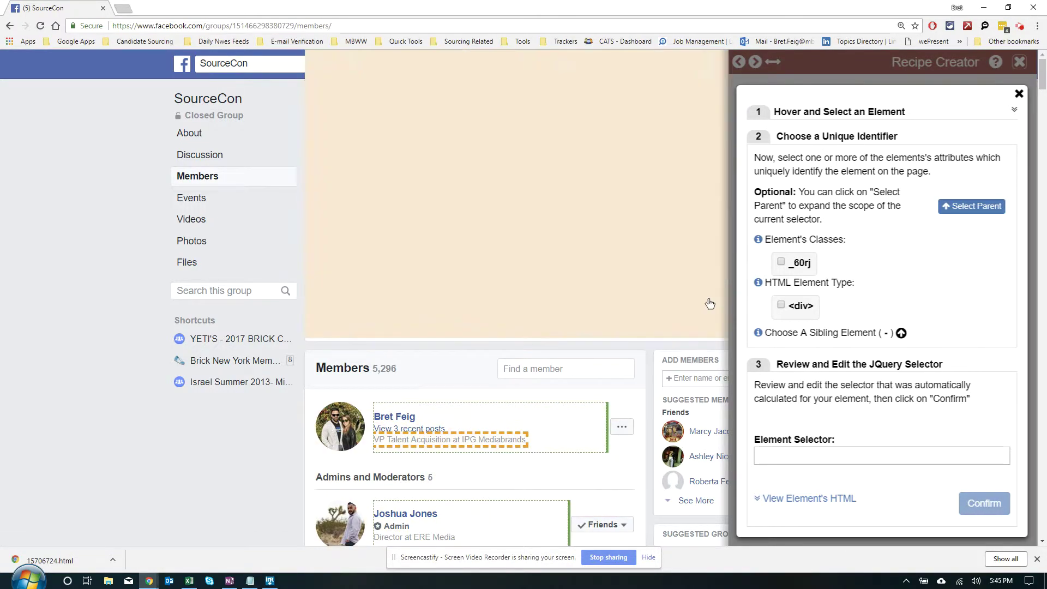
click(781, 263)
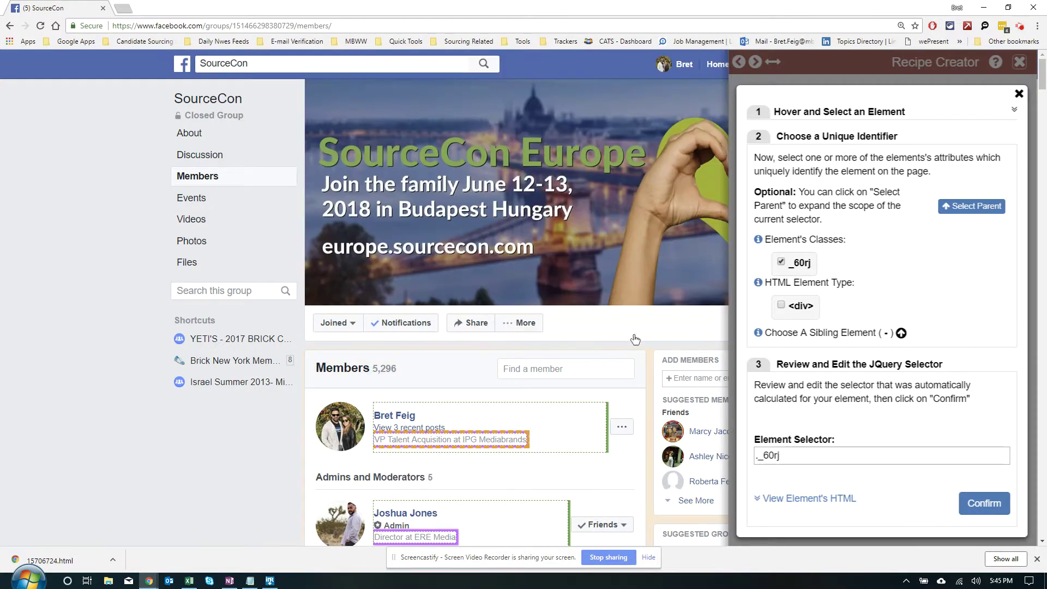
scroll(513, 423, down, 10)
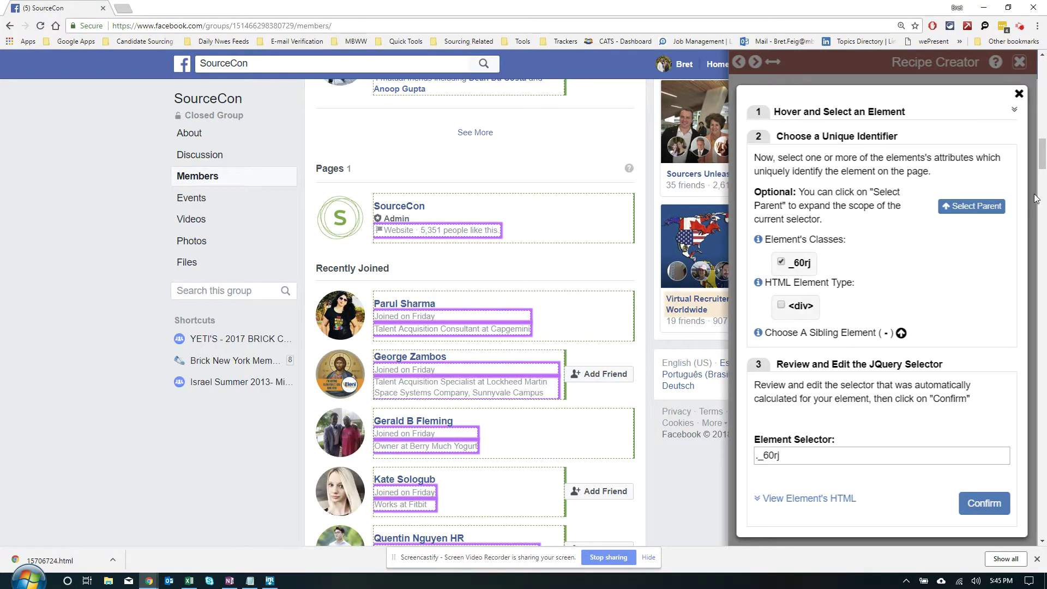
mouse_move(1043, 162)
mouse_down()
mouse_move(1043, 151)
mouse_move(1042, 179)
mouse_up()
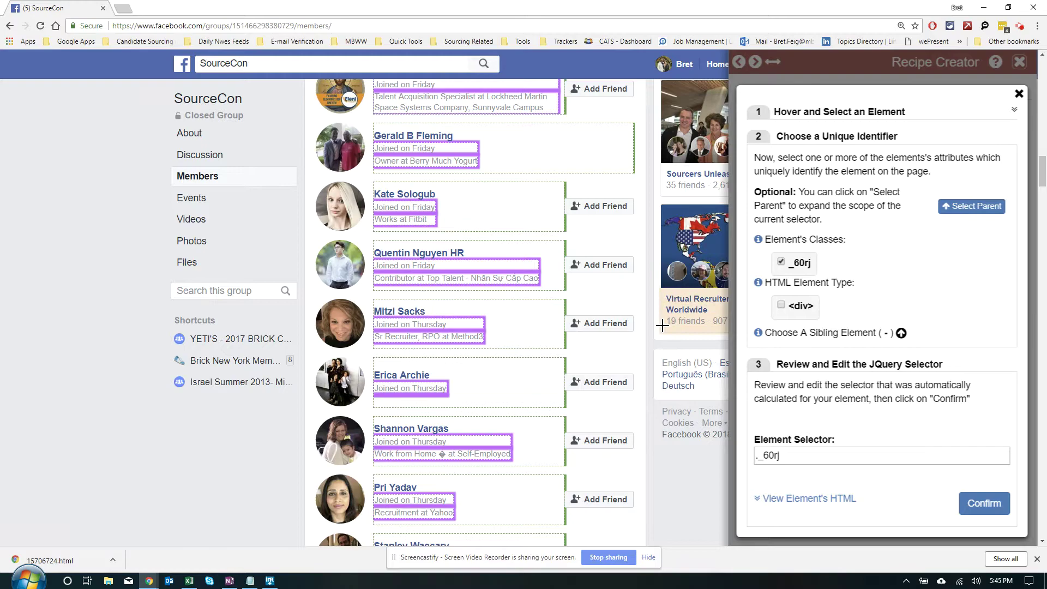
click(901, 333)
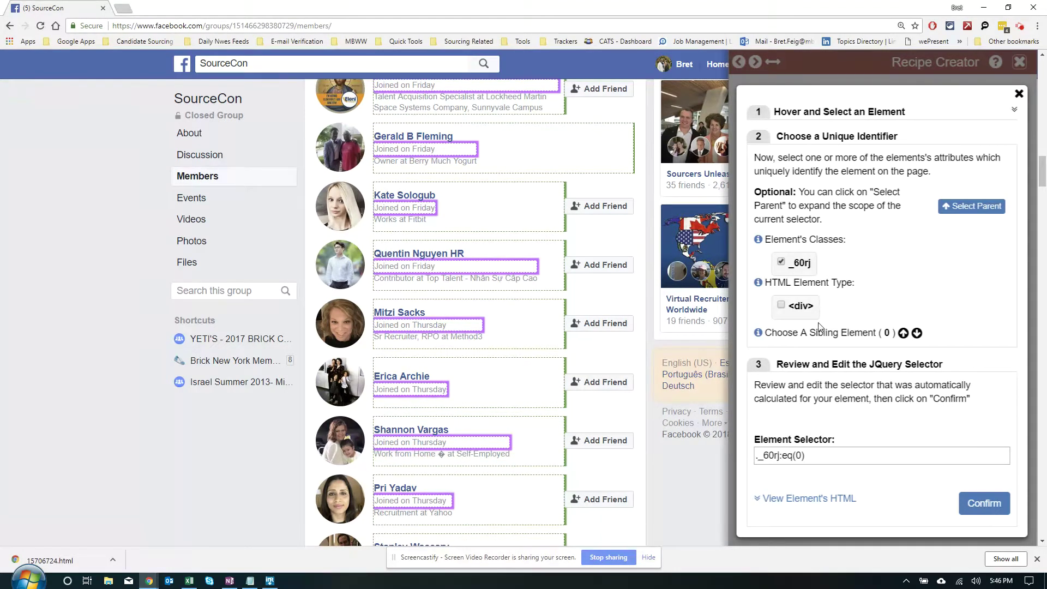
click(903, 333)
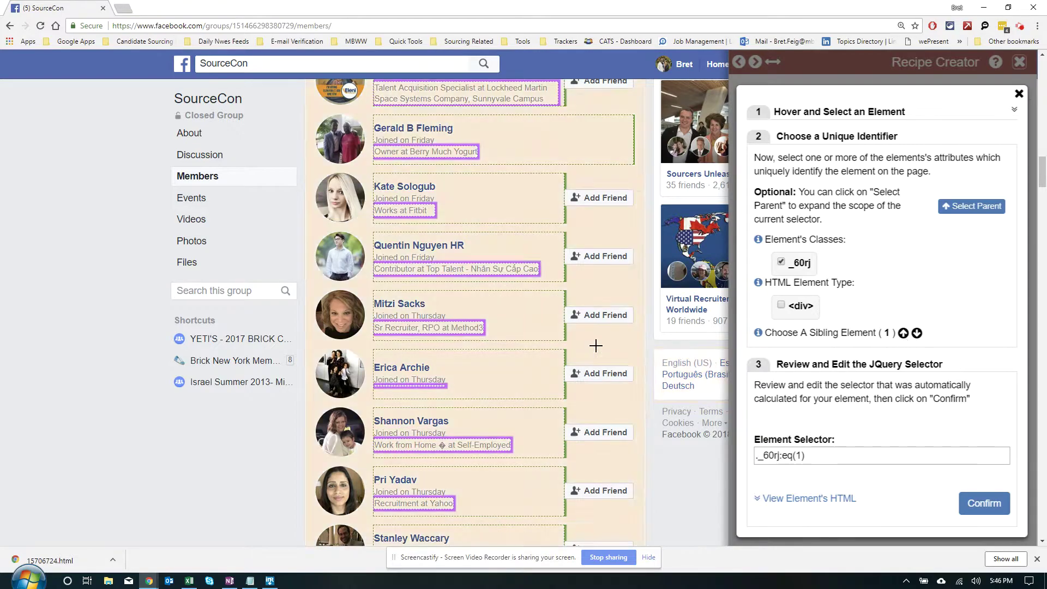
scroll(438, 341, down, 10)
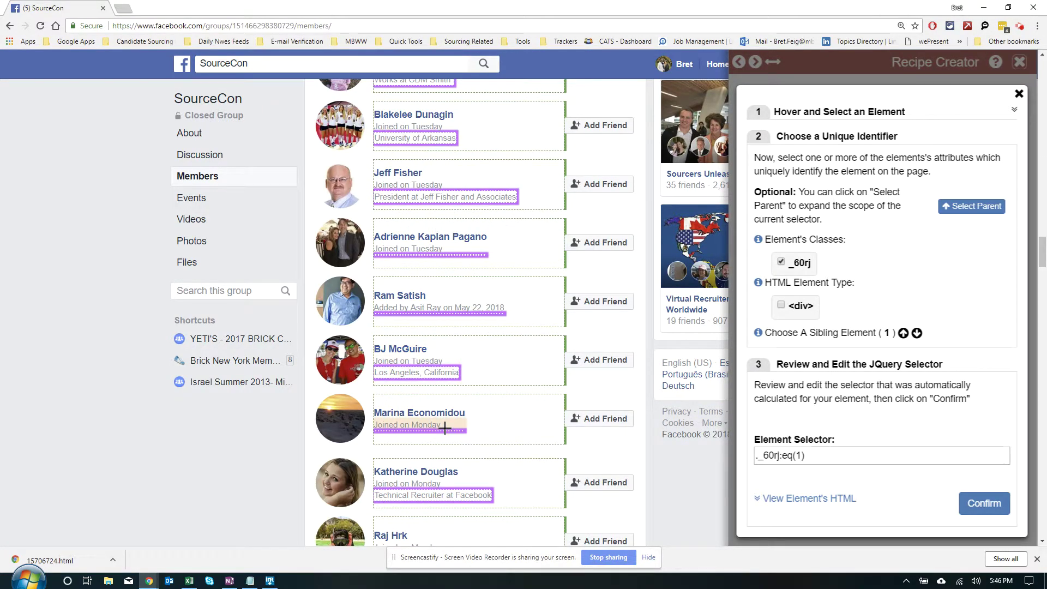
scroll(444, 428, down, 5)
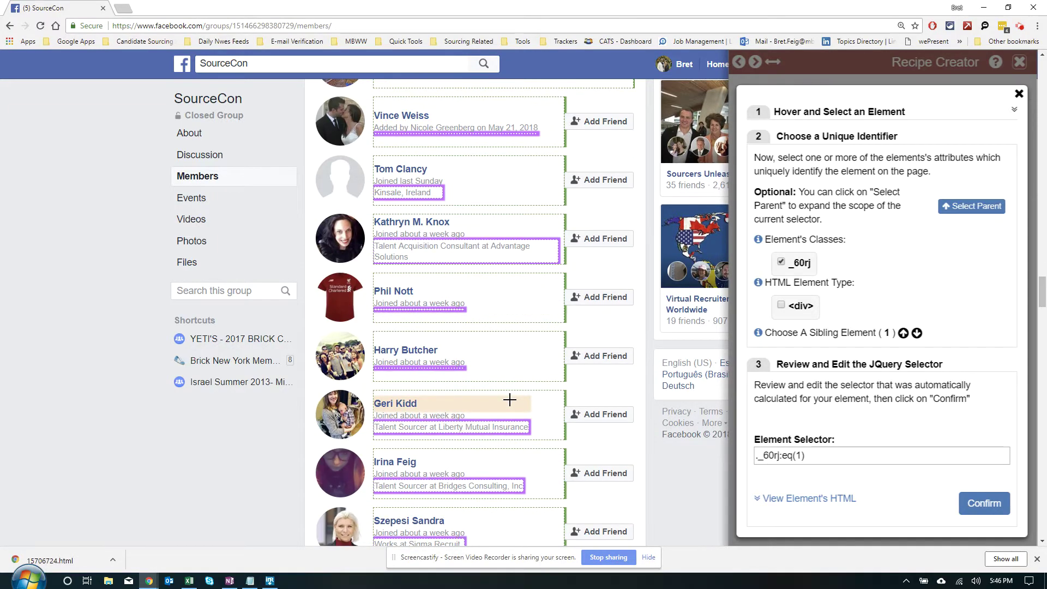
scroll(507, 399, down, 5)
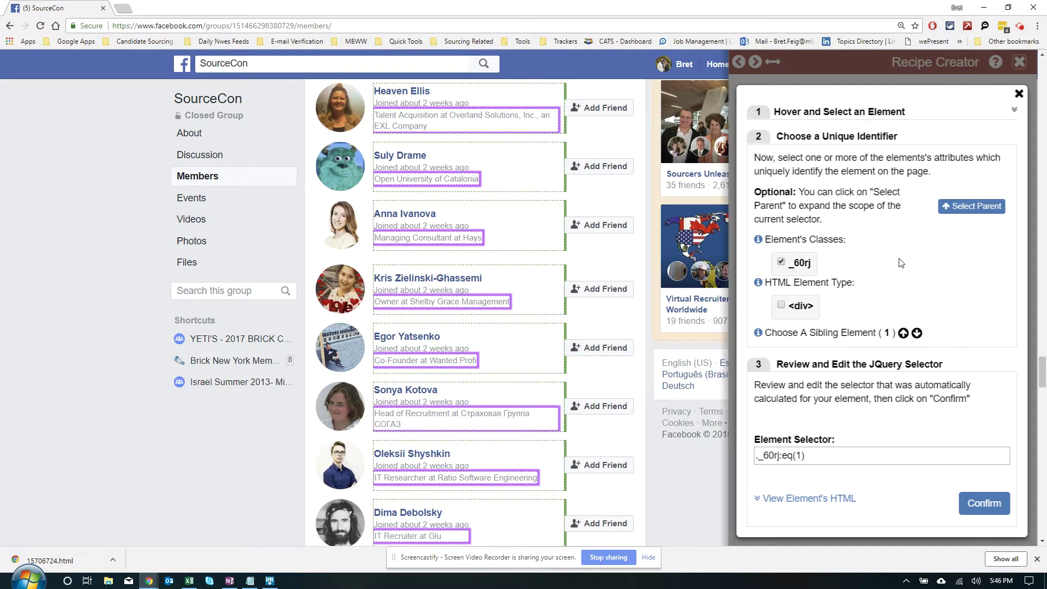
- Confirm ._60rj:eq(1) for Column 3 and review its extracted jobs, schools and locations
click(960, 502)
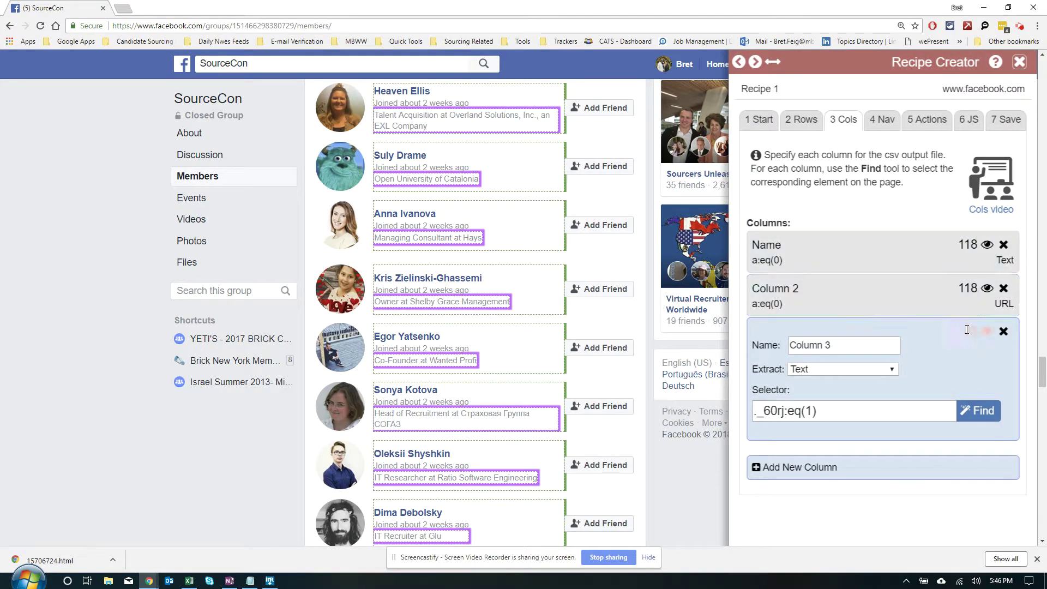
click(985, 333)
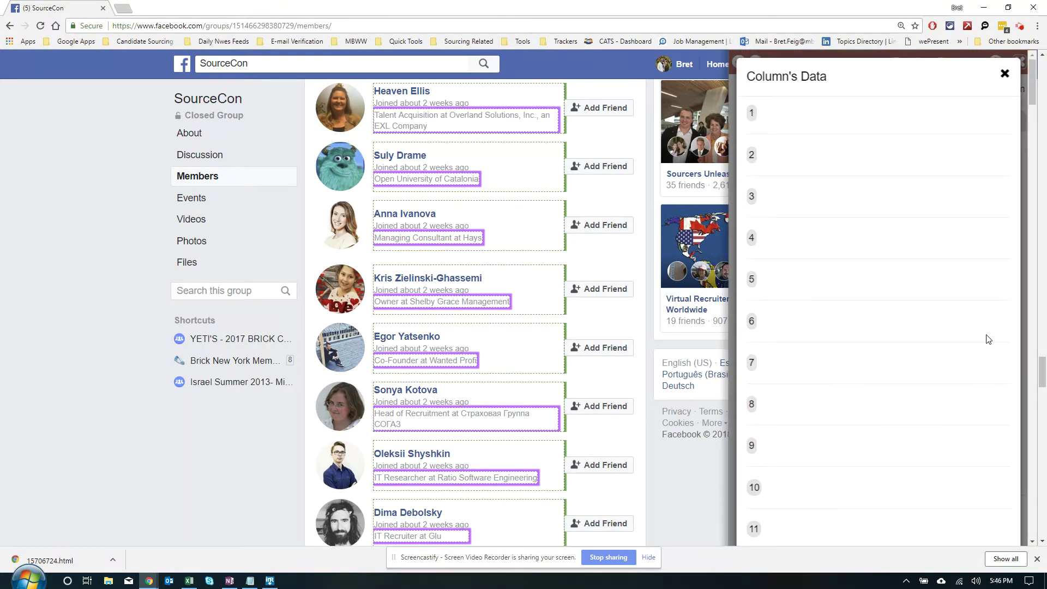
scroll(916, 333, down, 15)
scroll(916, 332, up, 20)
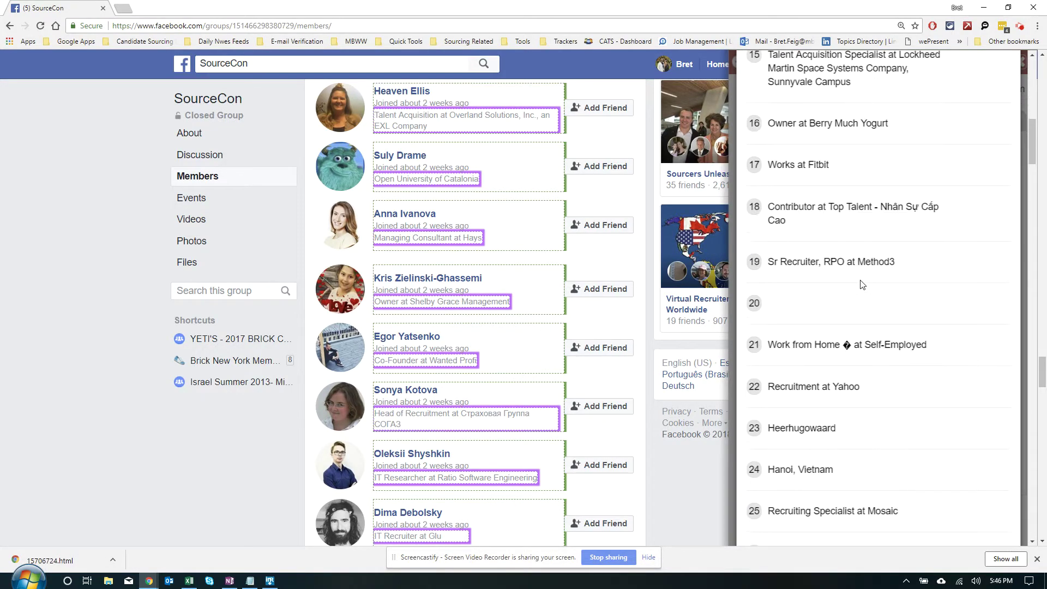
scroll(511, 335, up, 15)
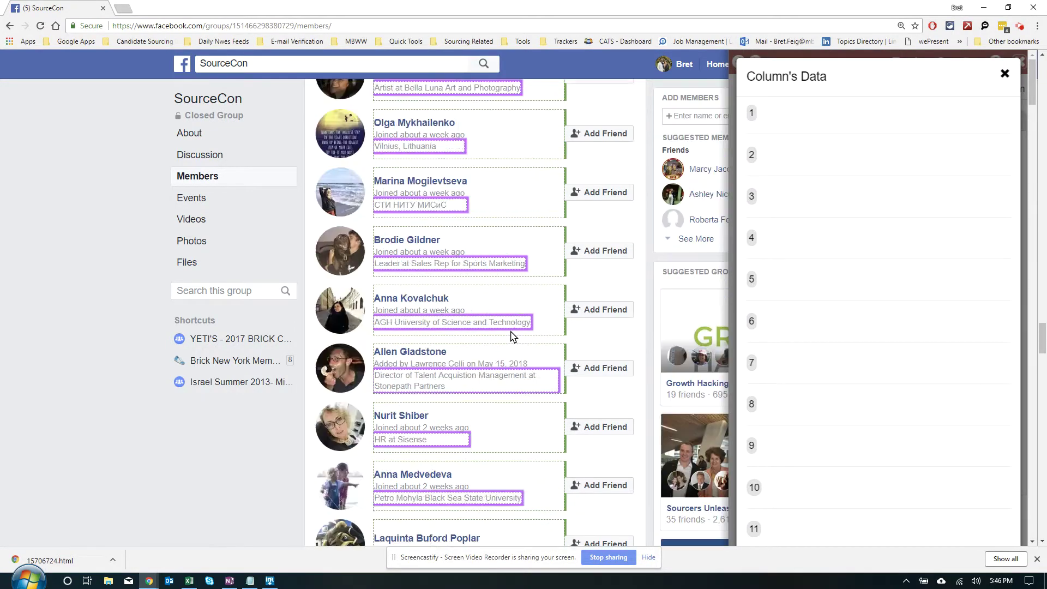
scroll(512, 335, down, 10)
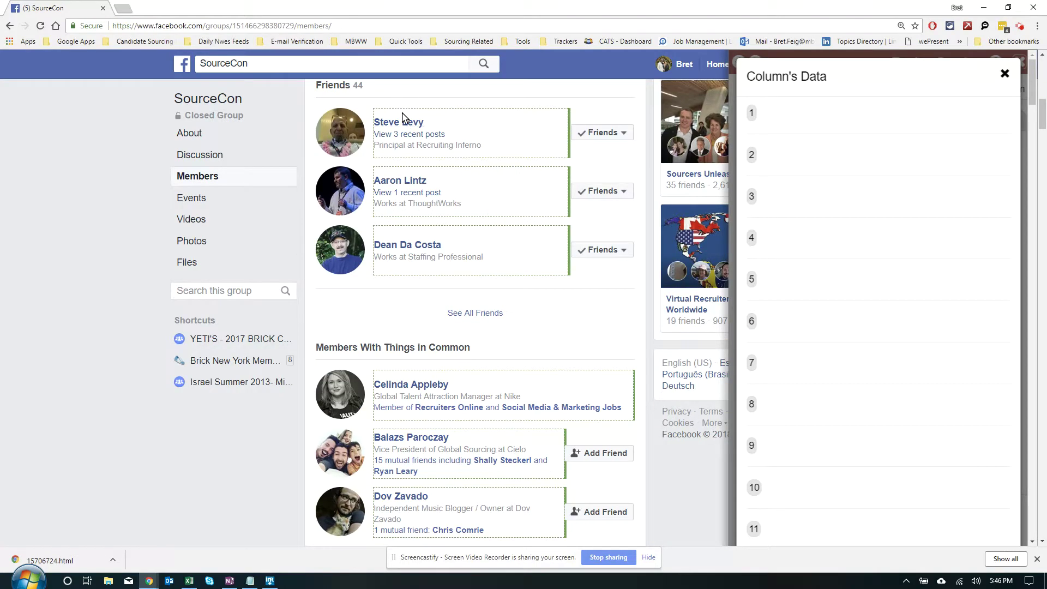
scroll(444, 197, down, 10)
scroll(444, 201, up, 20)
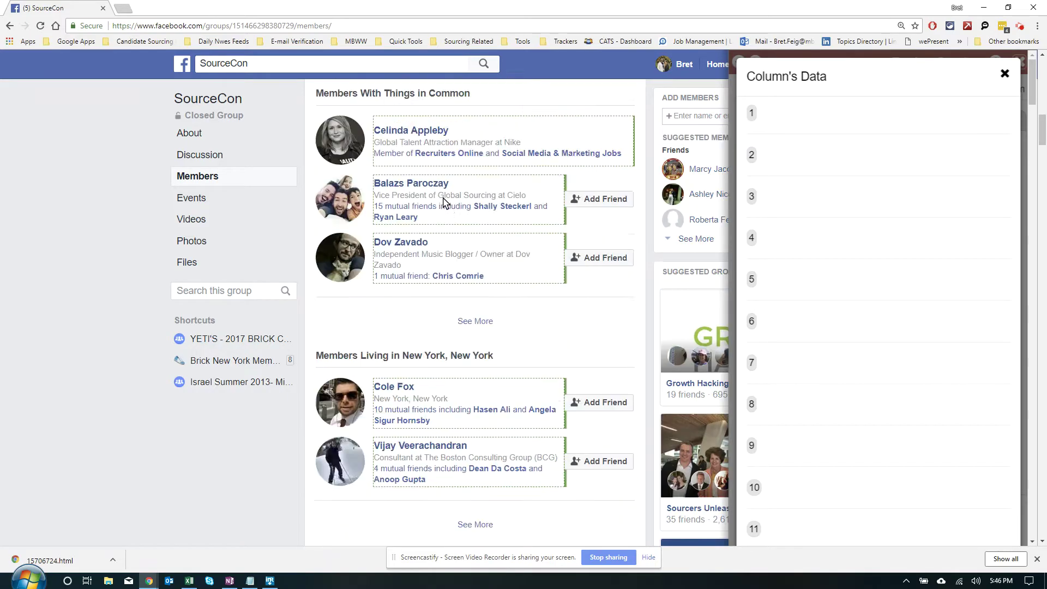
drag(1041, 89, 1042, 243)
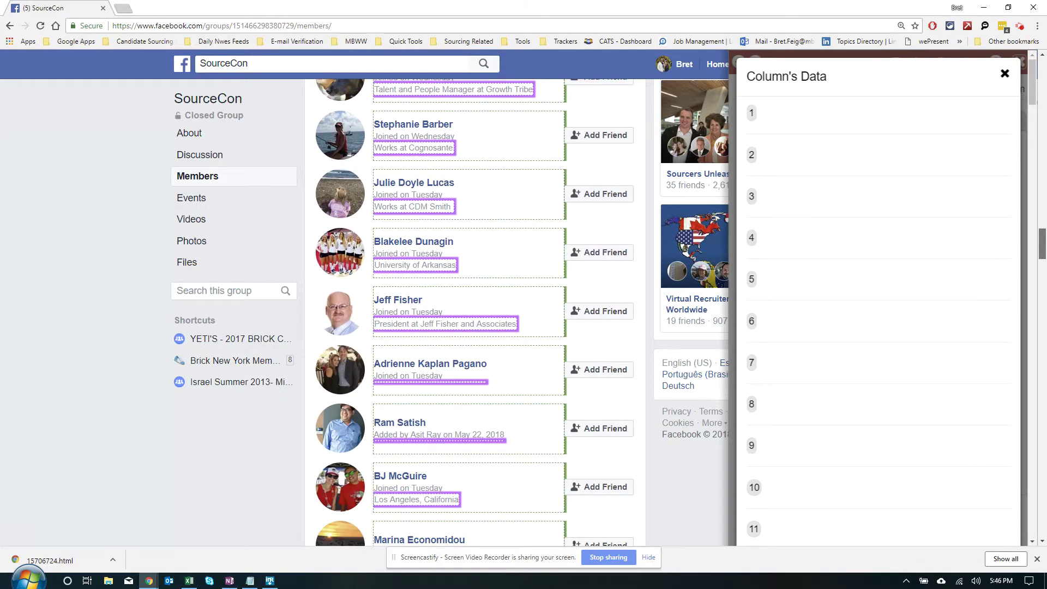
scroll(979, 243, down, 20)
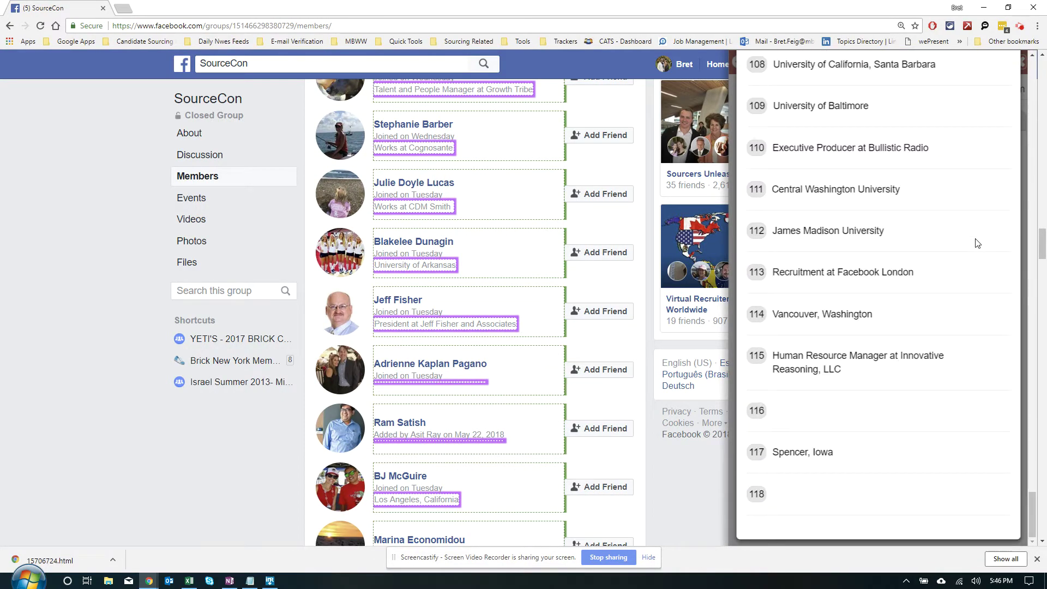
scroll(927, 175, up, 20)
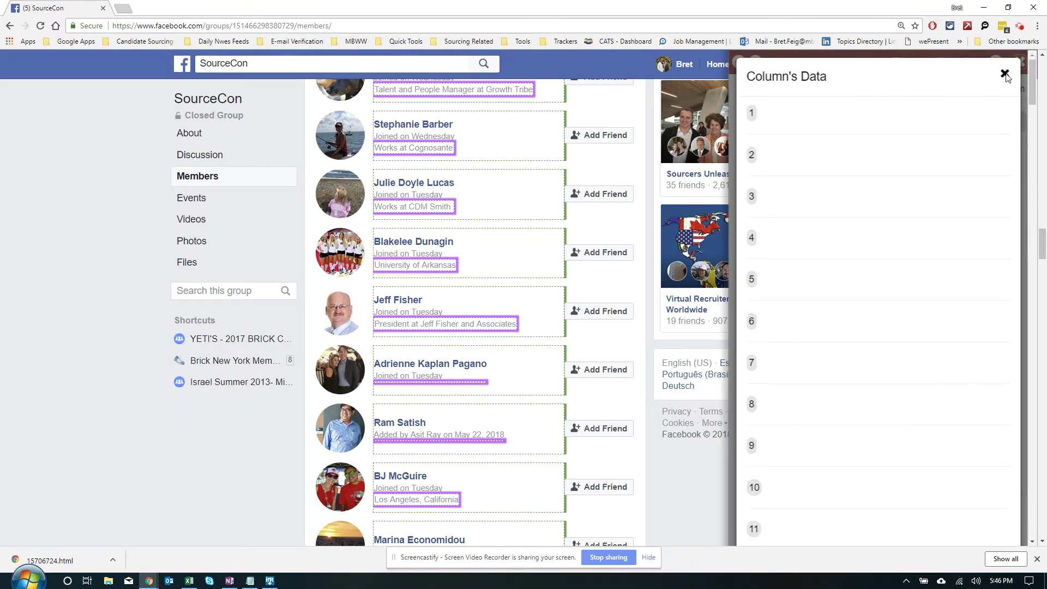
click(1005, 74)
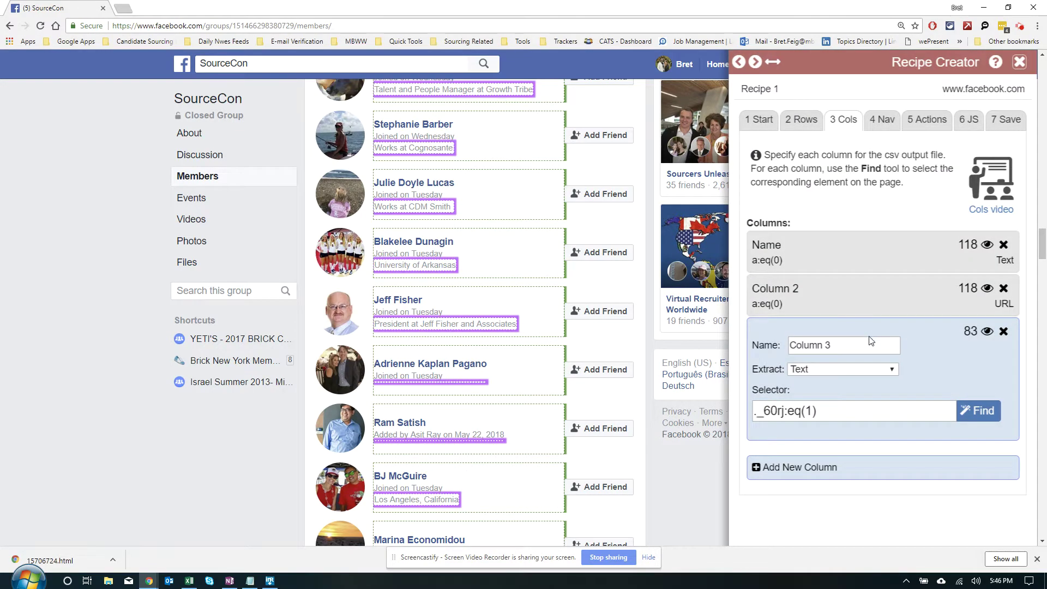
- Rename Column 3 to 'Title Location'
drag(871, 341, 757, 345)
text(Title Location)
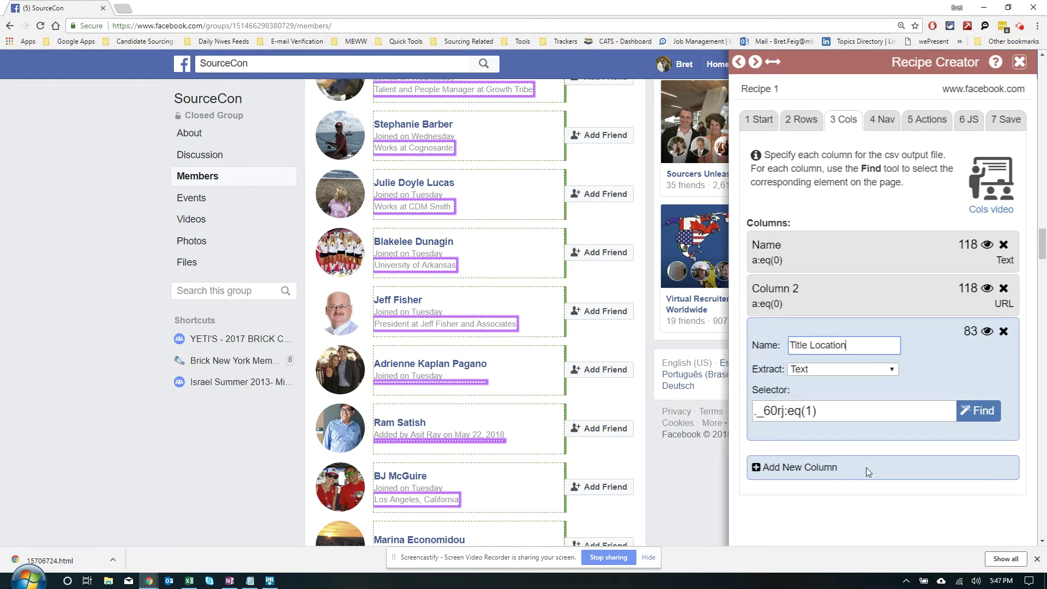
click(871, 450)
scroll(466, 347, up, 10)
scroll(466, 347, up, 6)
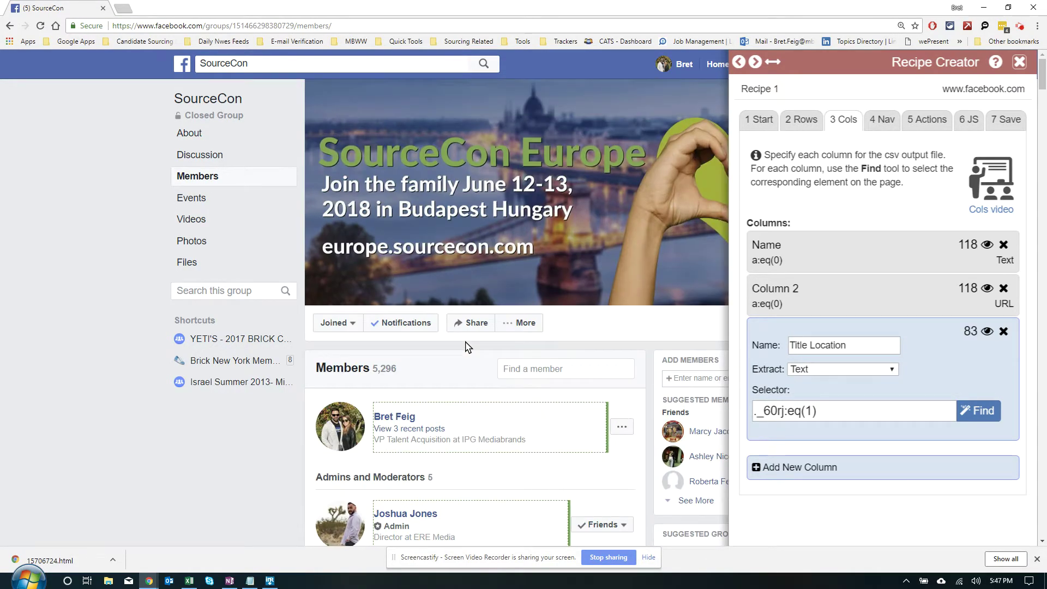
scroll(466, 347, down, 10)
scroll(466, 347, up, 10)
- Add a fourth column using the ._60rj selector on the job-title text, matching 118 elements
click(756, 468)
click(979, 454)
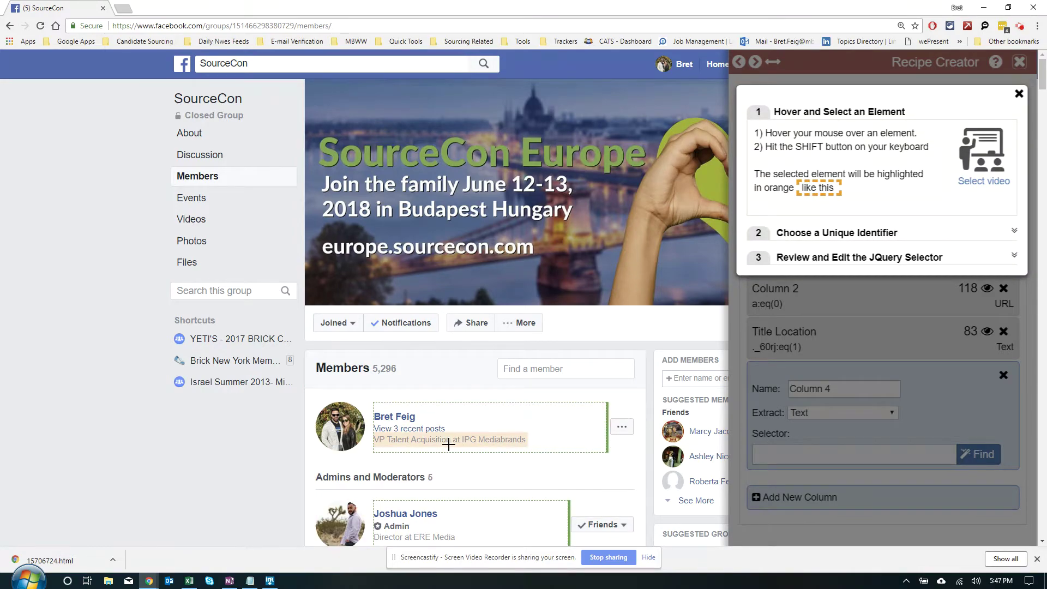
key(shift)
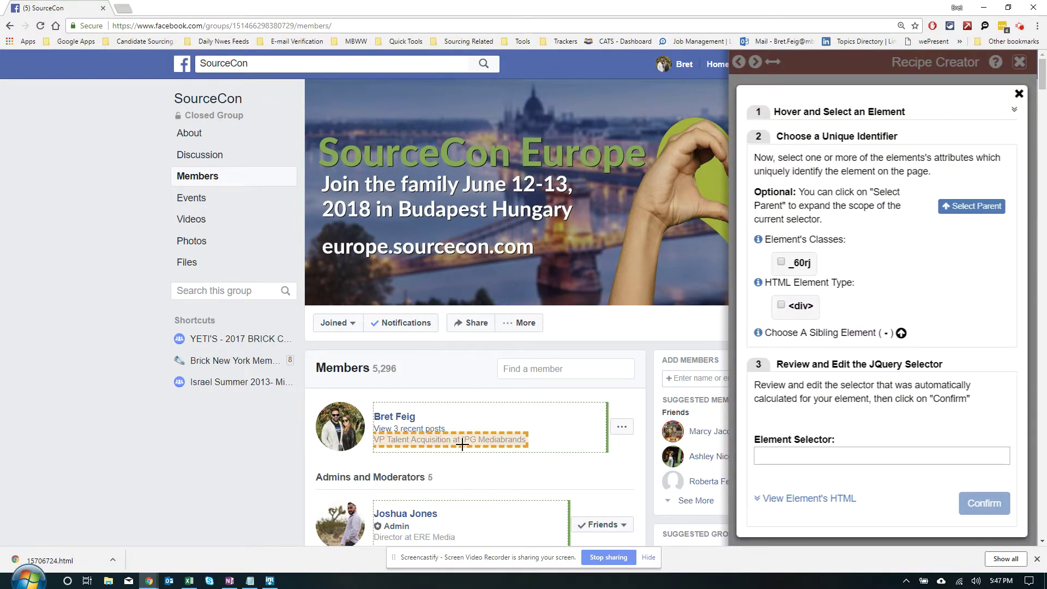
click(780, 262)
scroll(611, 355, down, 10)
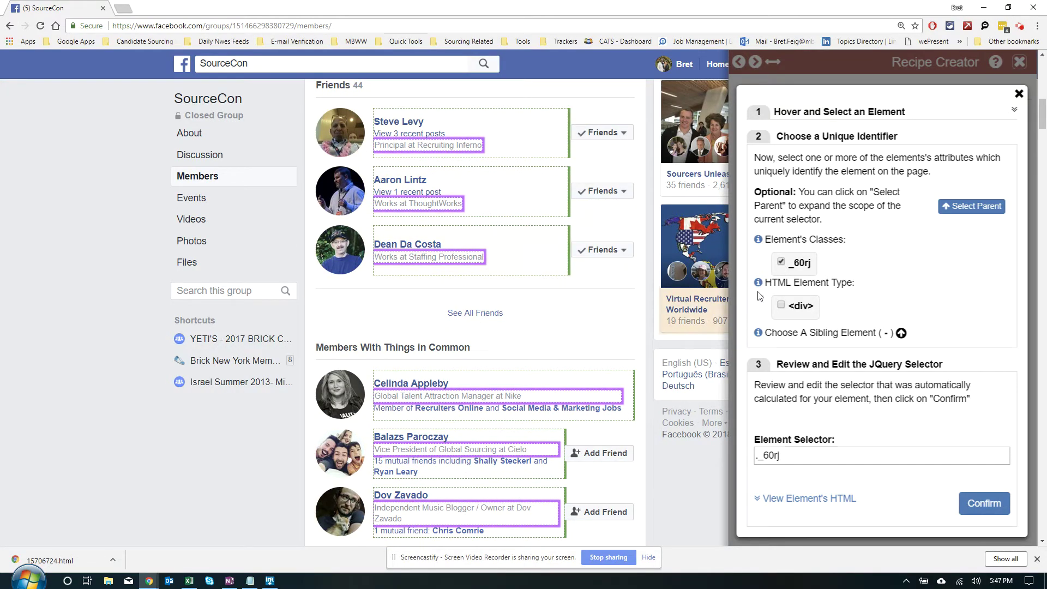
click(964, 500)
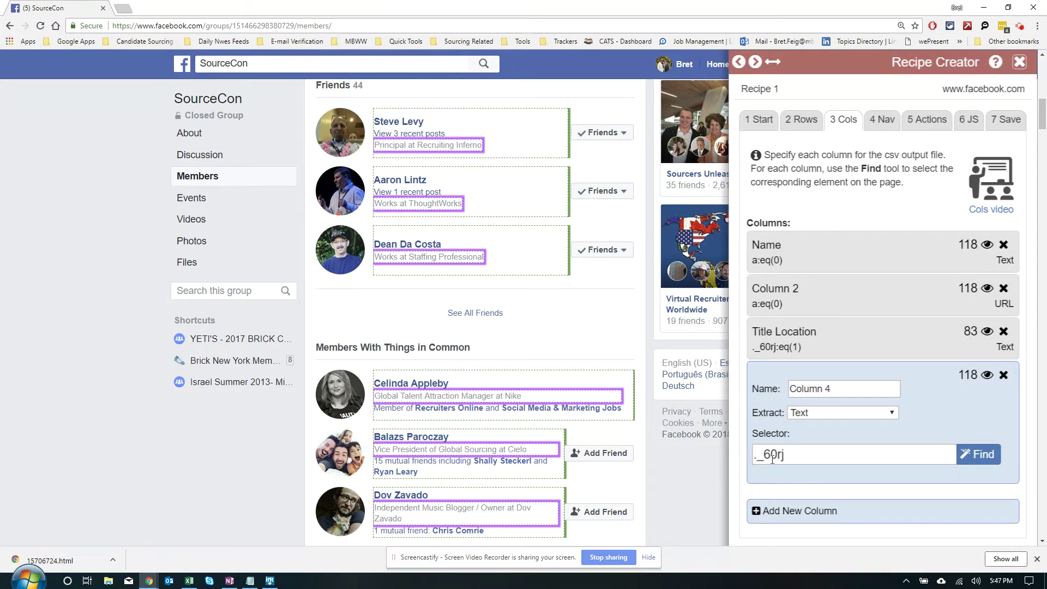
click(800, 347)
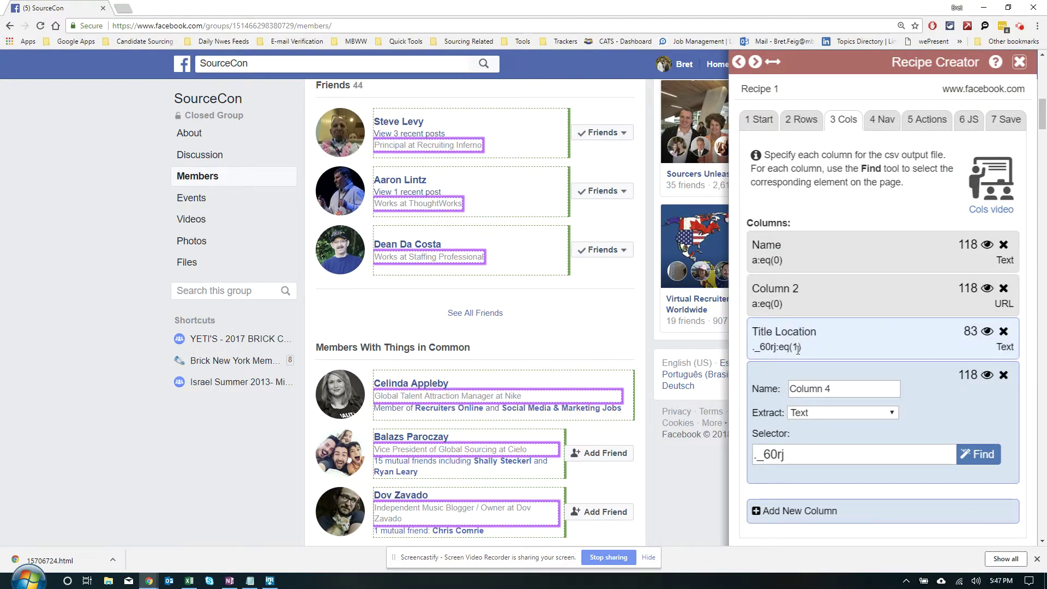
key(shift+Left)
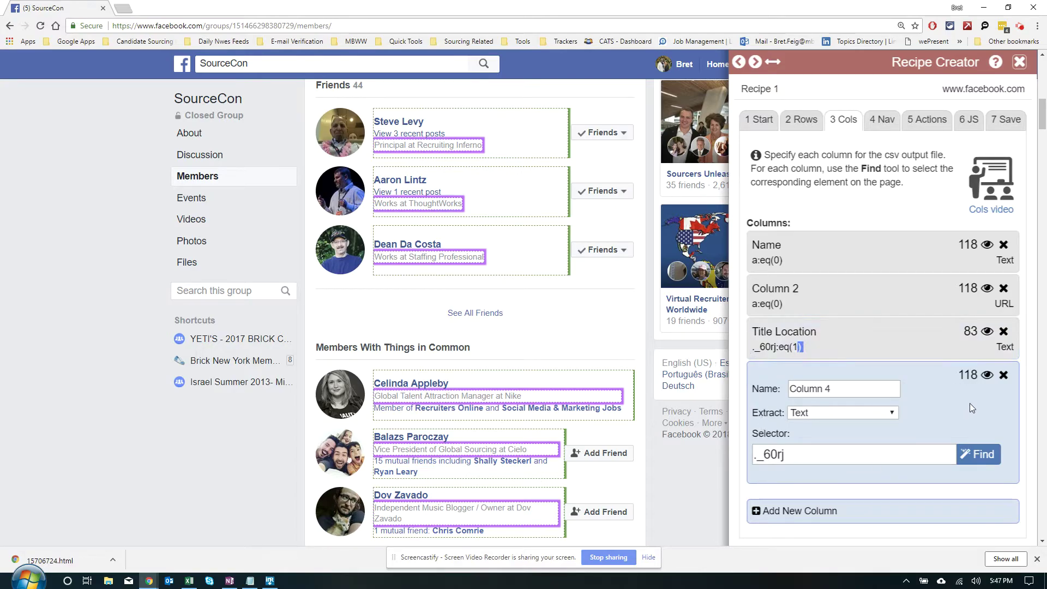
- Review Column 4's extracted title lines, e.g. VP Talent Acquisition at IPG Mediabrands, then close the preview
click(986, 377)
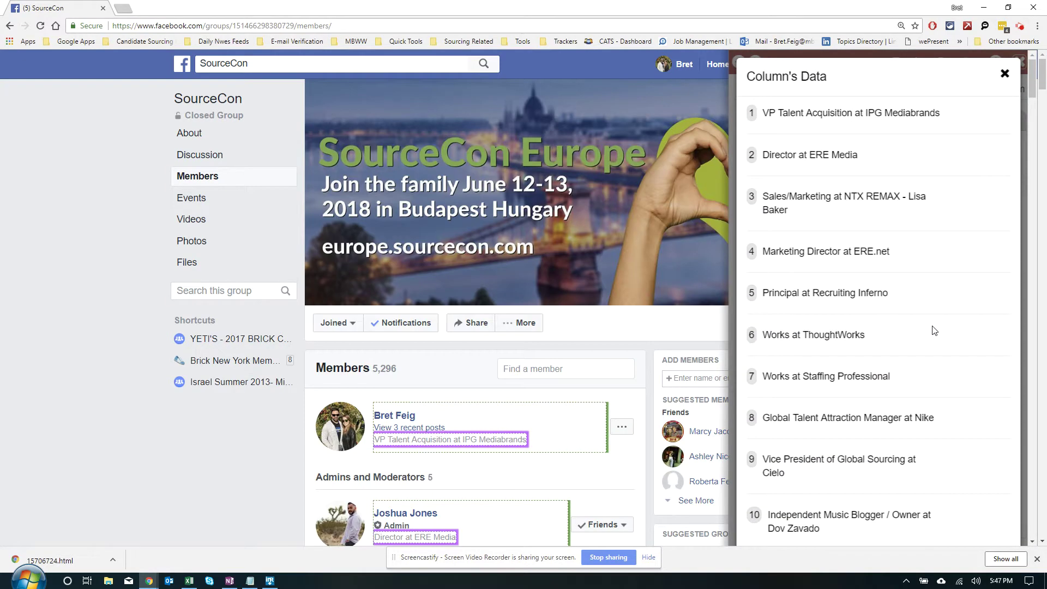
scroll(903, 336, down, 20)
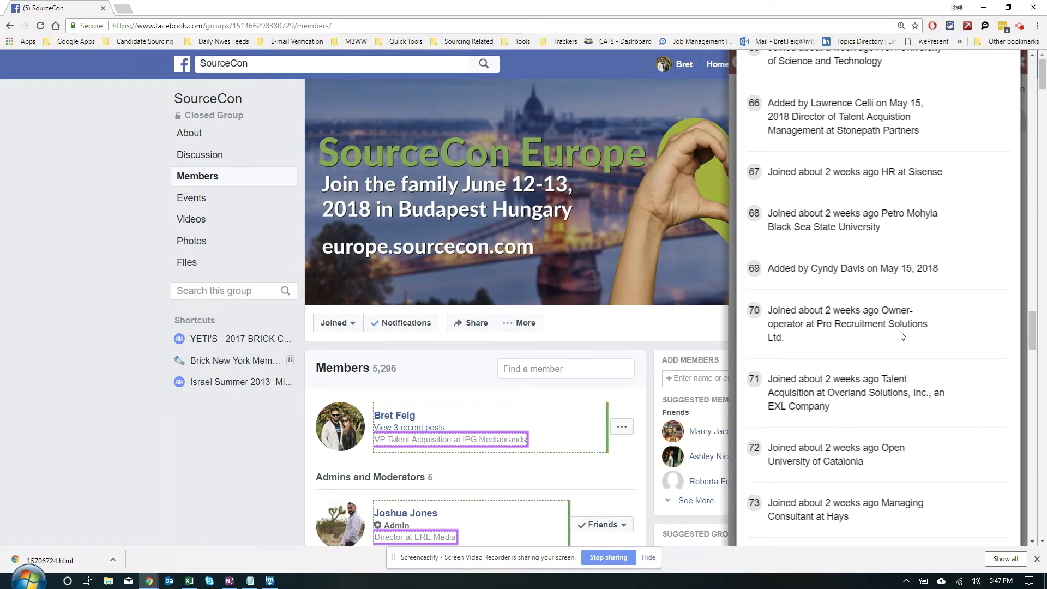
scroll(900, 331, down, 15)
scroll(902, 334, up, 20)
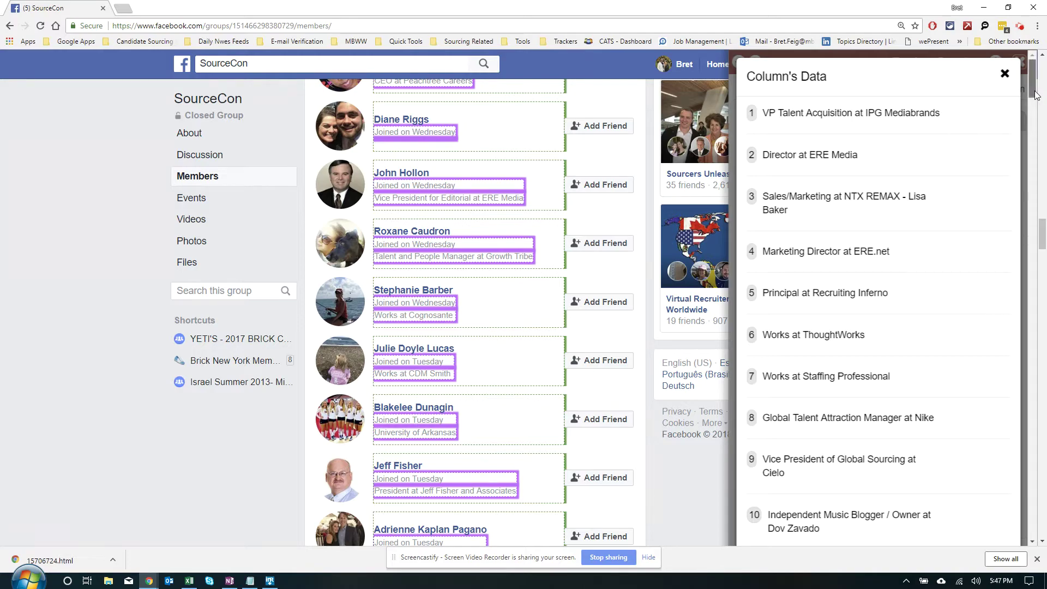
drag(1035, 96, 1031, 132)
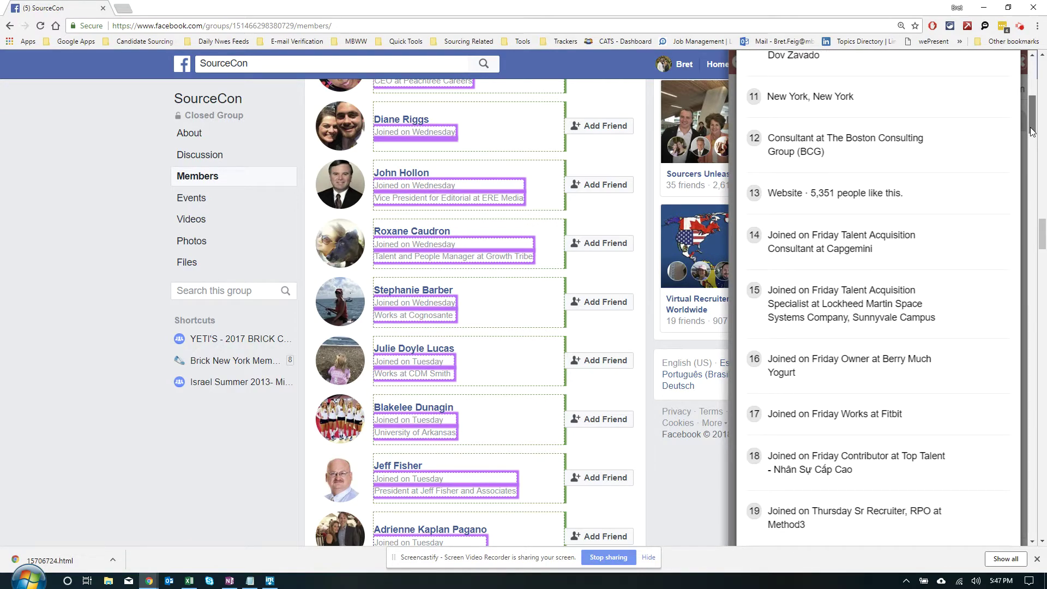
drag(1031, 131, 1009, 71)
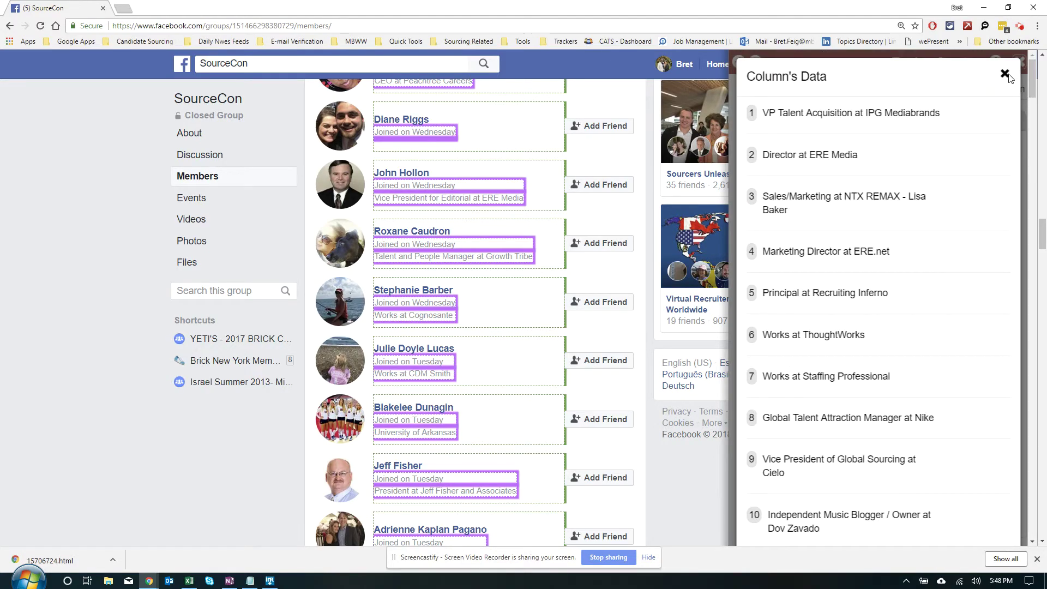
click(1005, 74)
- Replace the default Column 4 name with 'Title - Try 2'
double_click(826, 388)
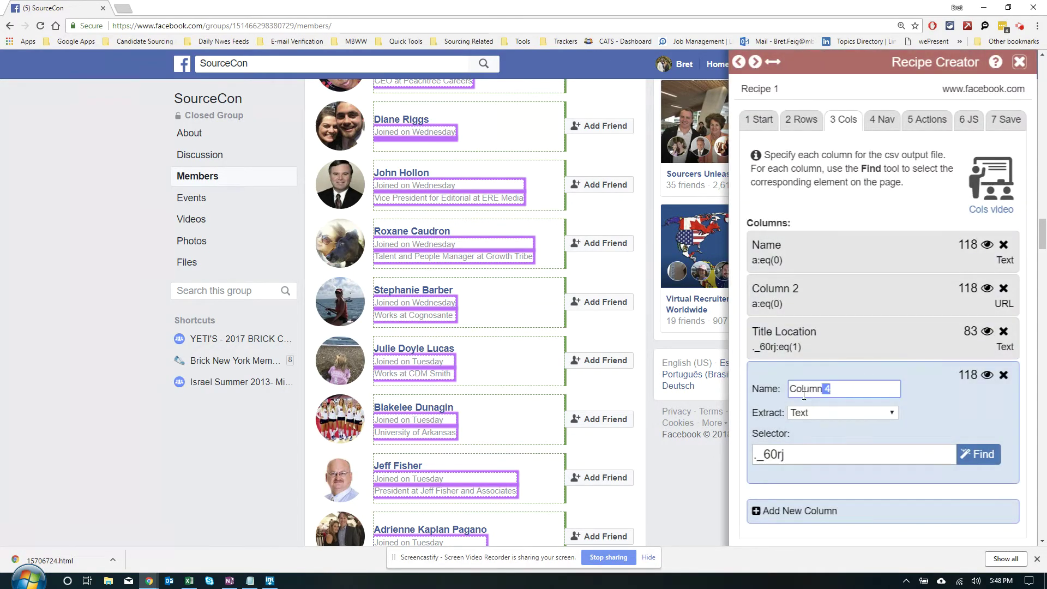
drag(803, 395, 779, 398)
text(Title - Try 2)
click(913, 492)
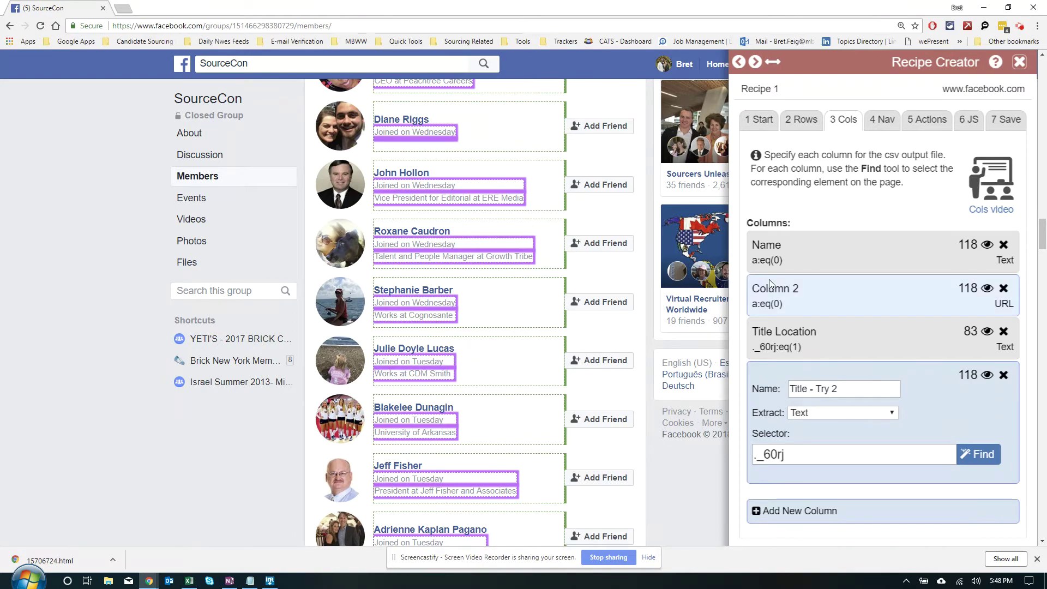
- Move through the Nav, Actions and JS steps to Save and run the recipe
click(887, 124)
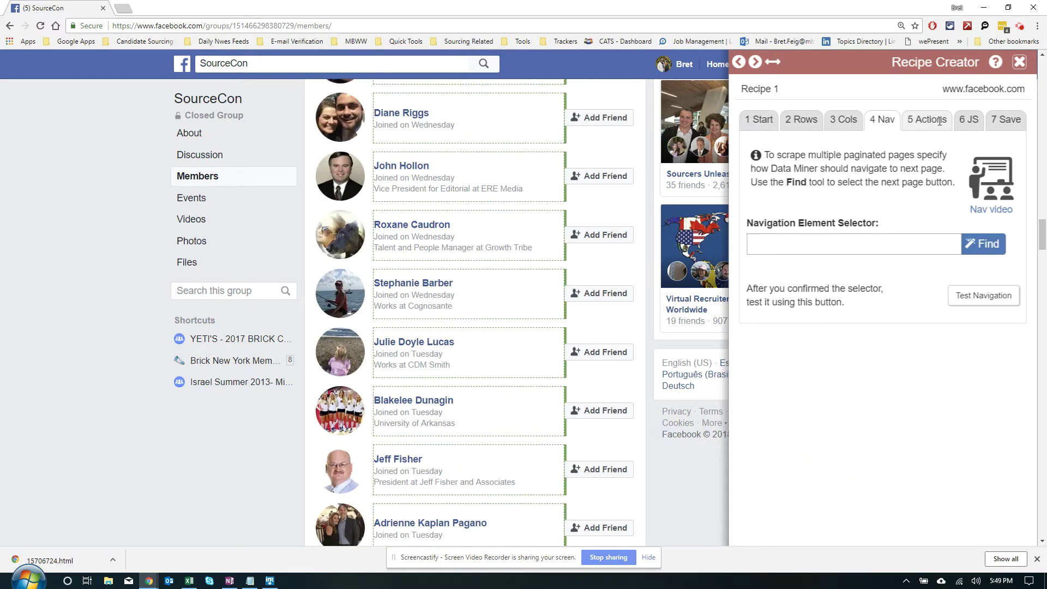
click(927, 120)
click(961, 120)
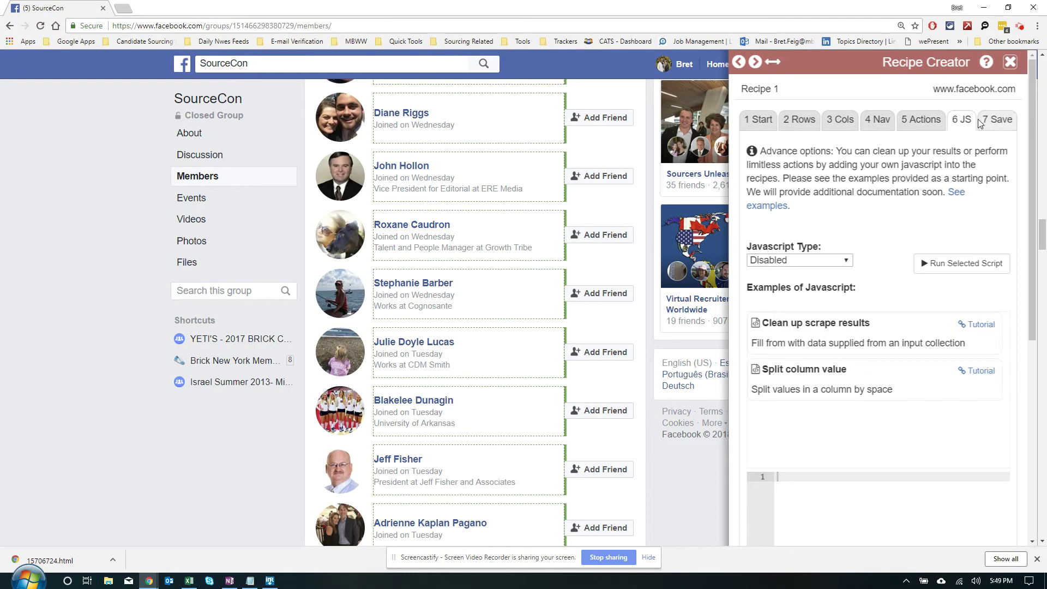
click(994, 119)
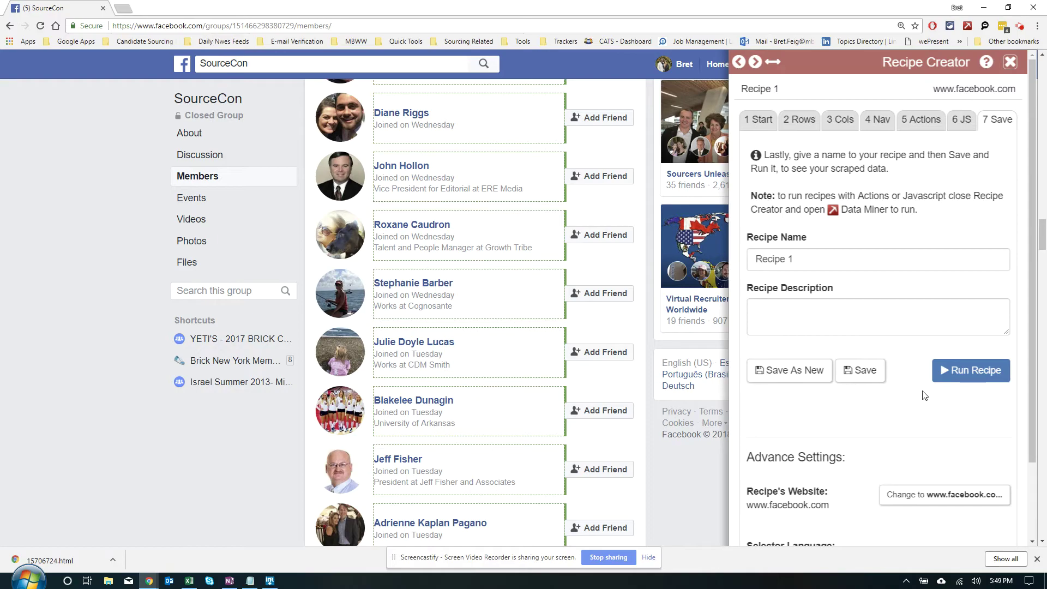
click(948, 375)
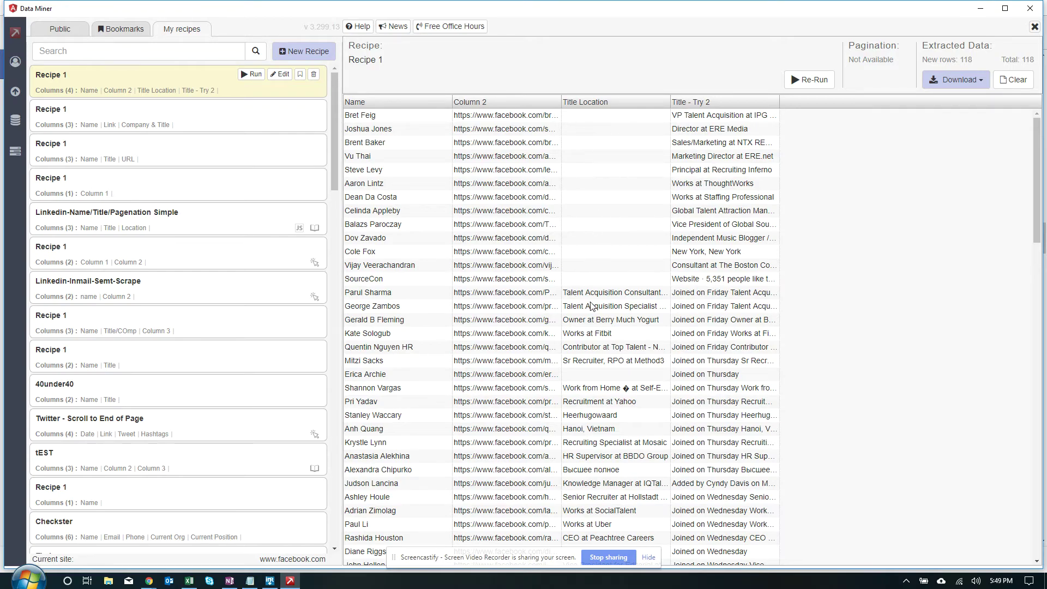
- Autofit the Title - Try 2 column, check the full titles, then close the results window
scroll(582, 365, down, 15)
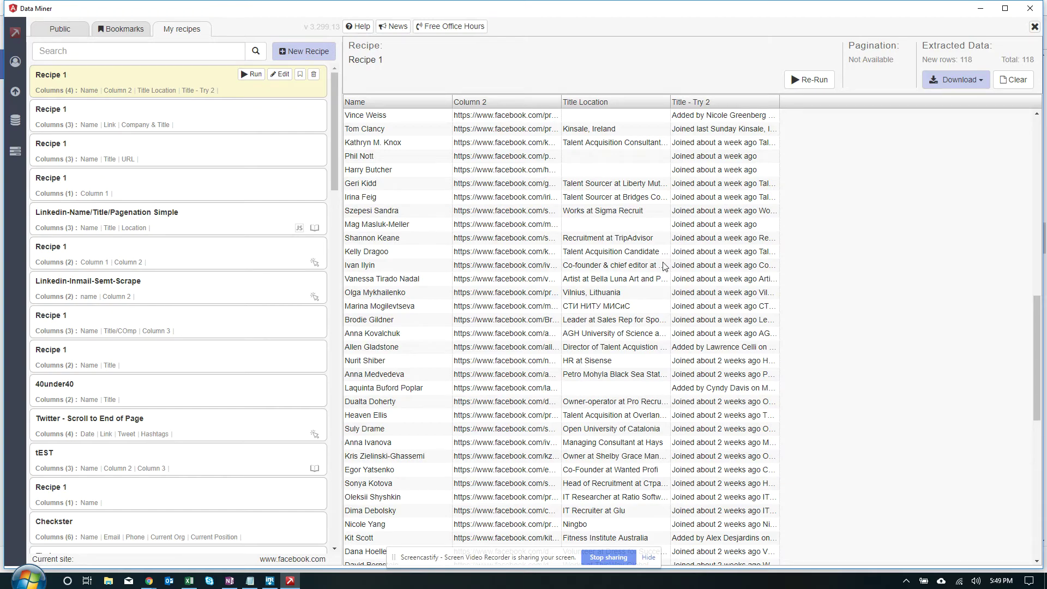
scroll(666, 267, up, 15)
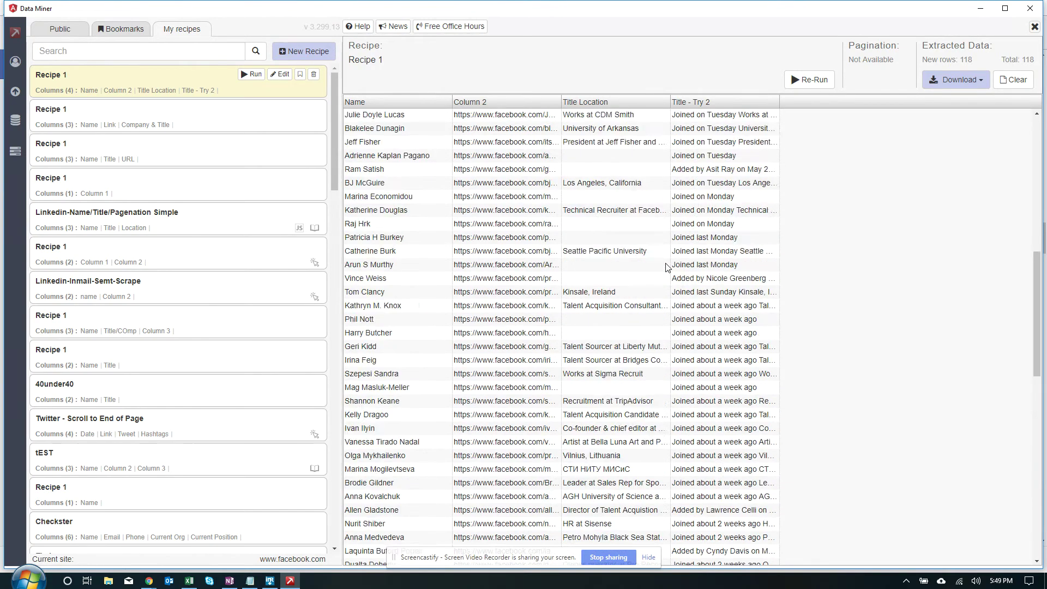
double_click(778, 104)
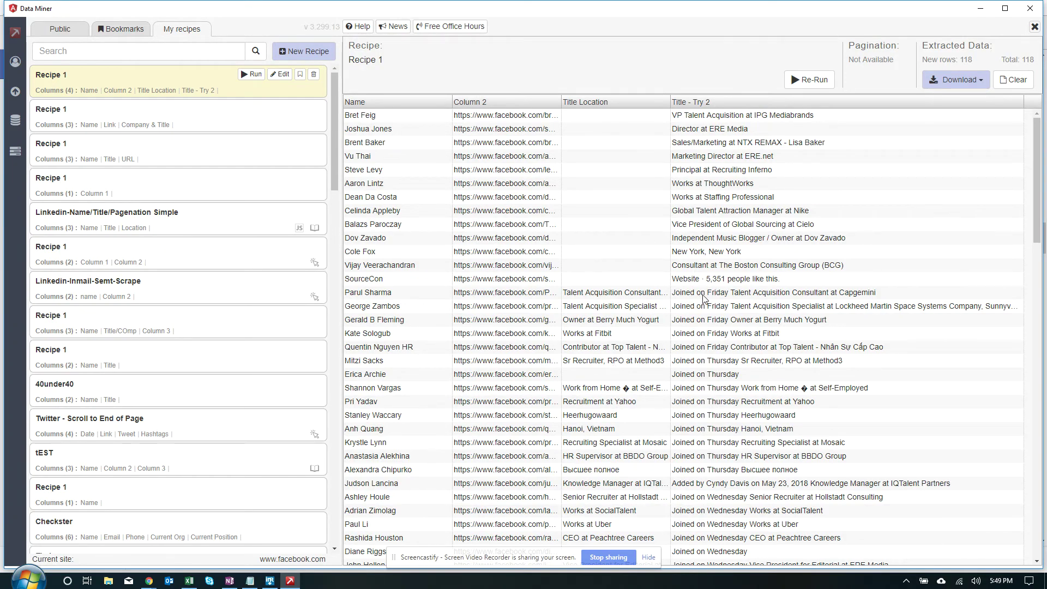
scroll(724, 371, down, 15)
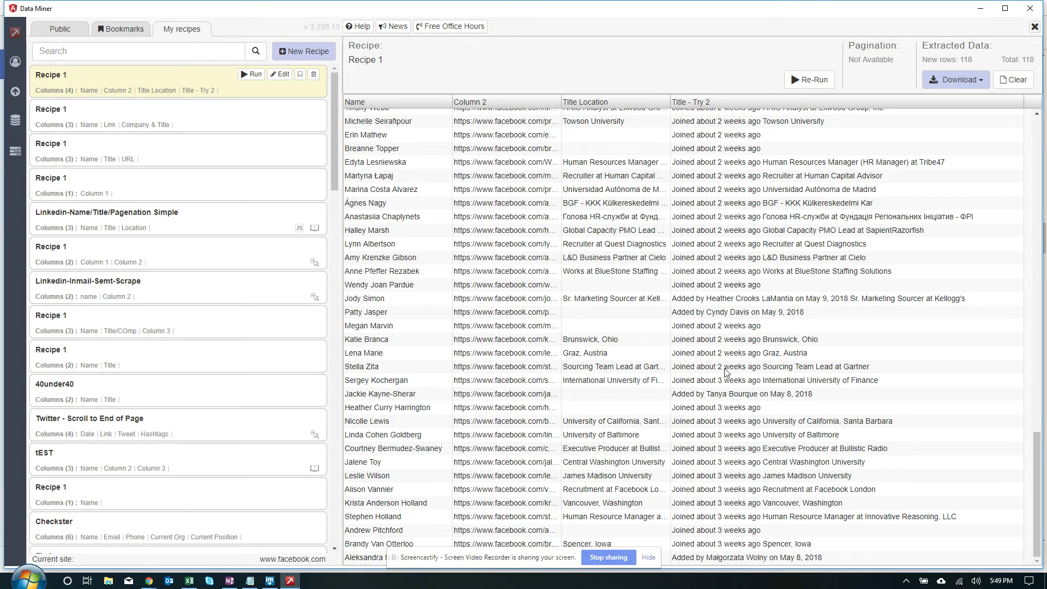
scroll(803, 403, up, 12)
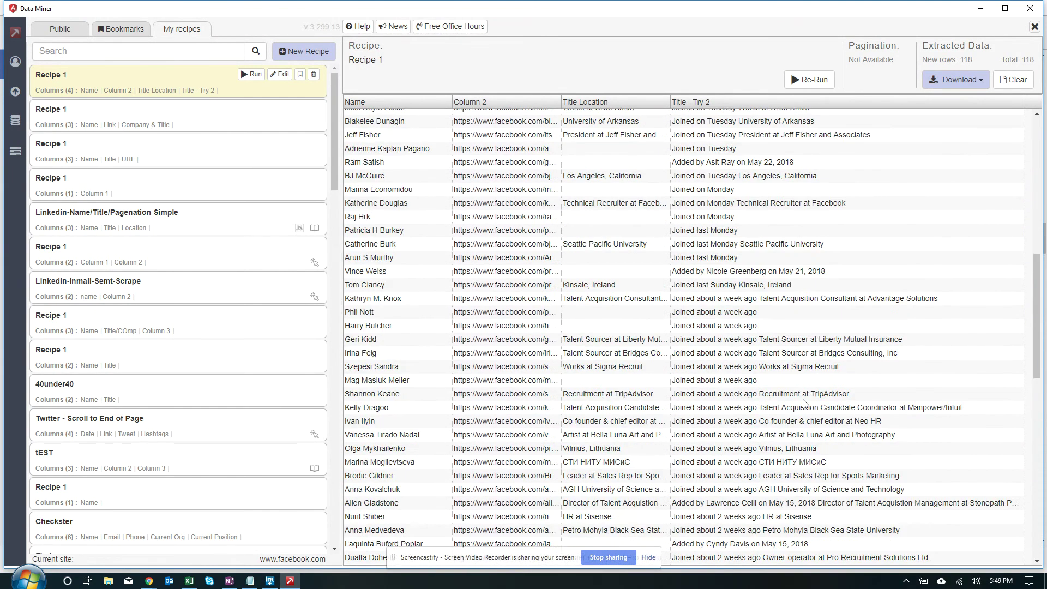
scroll(803, 403, down, 12)
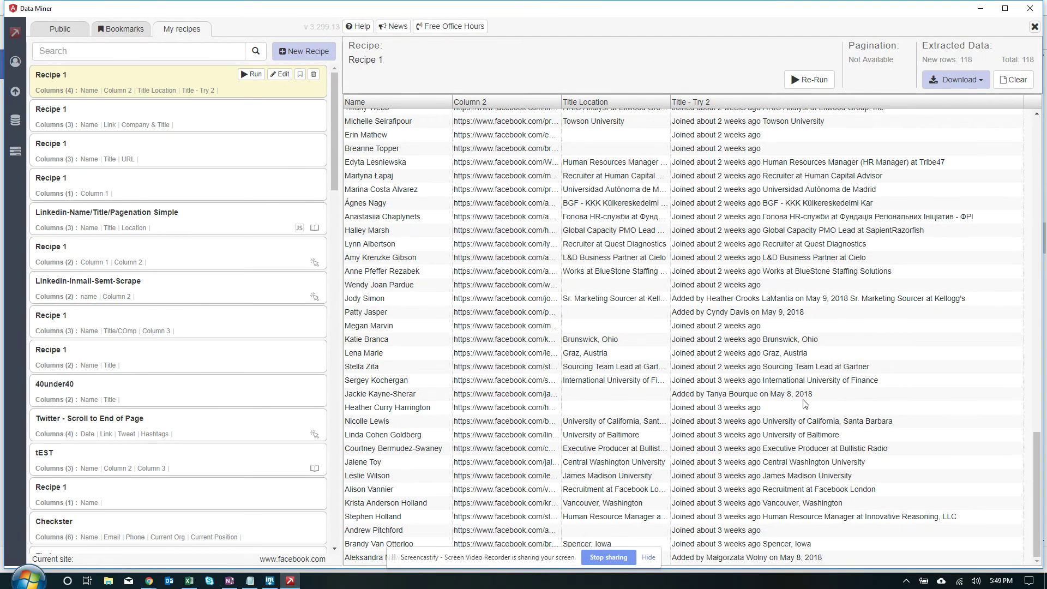
scroll(803, 403, up, 20)
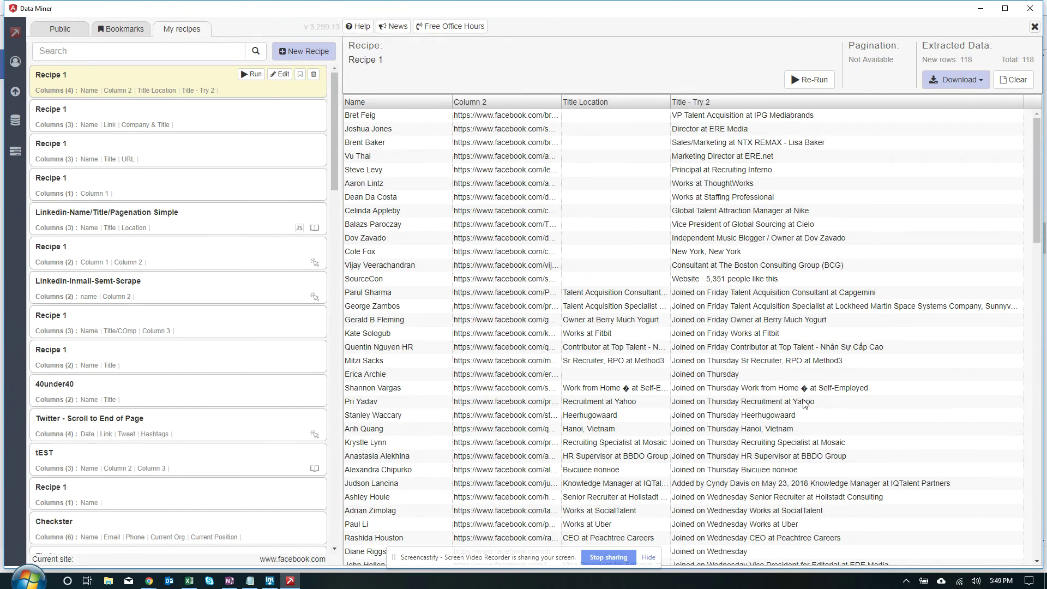
click(1034, 27)
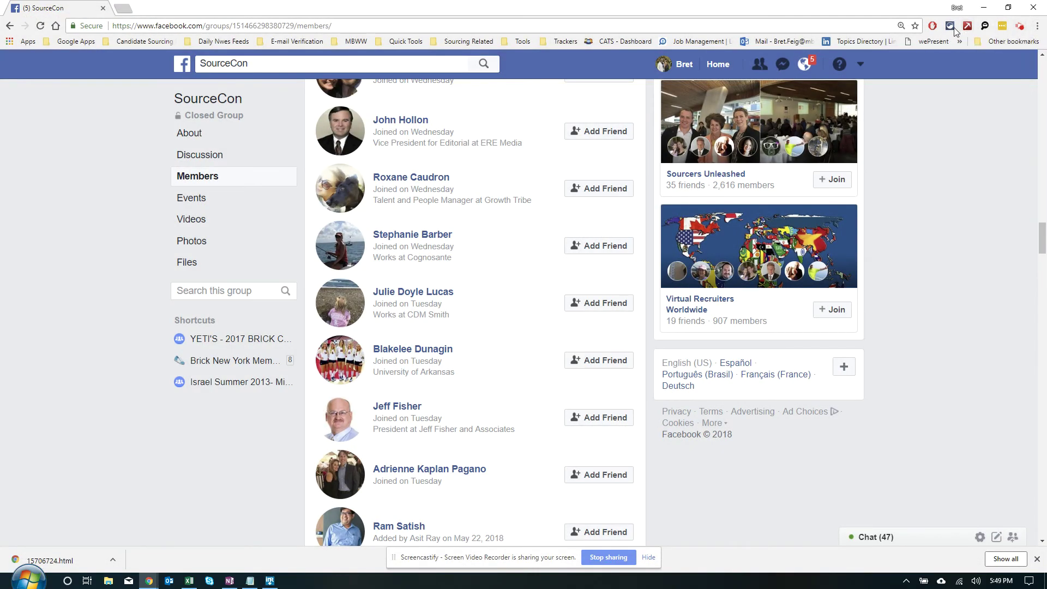